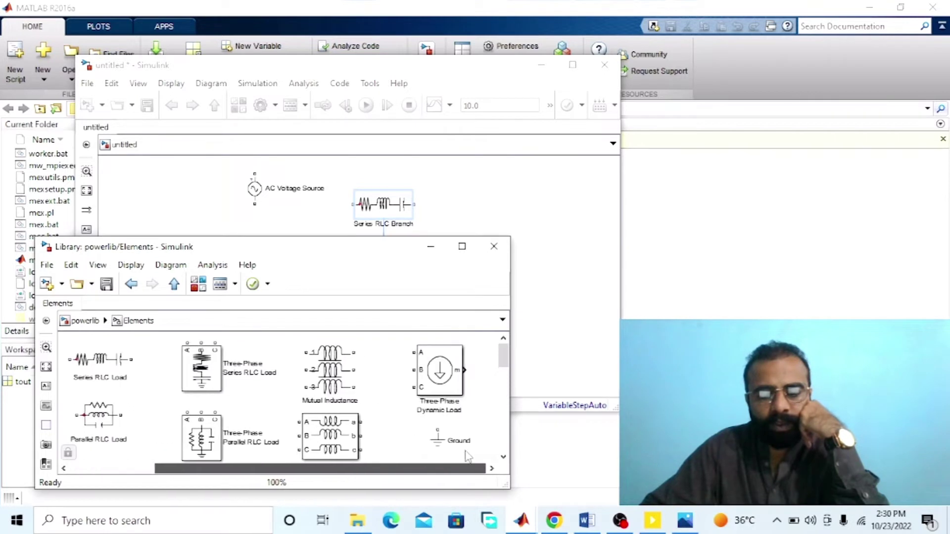
Step: Add a Ground block below the AC source, plus Diode and Thyristor blocks from Power Electronics
left_click_drag(316, 243, 317, 214)
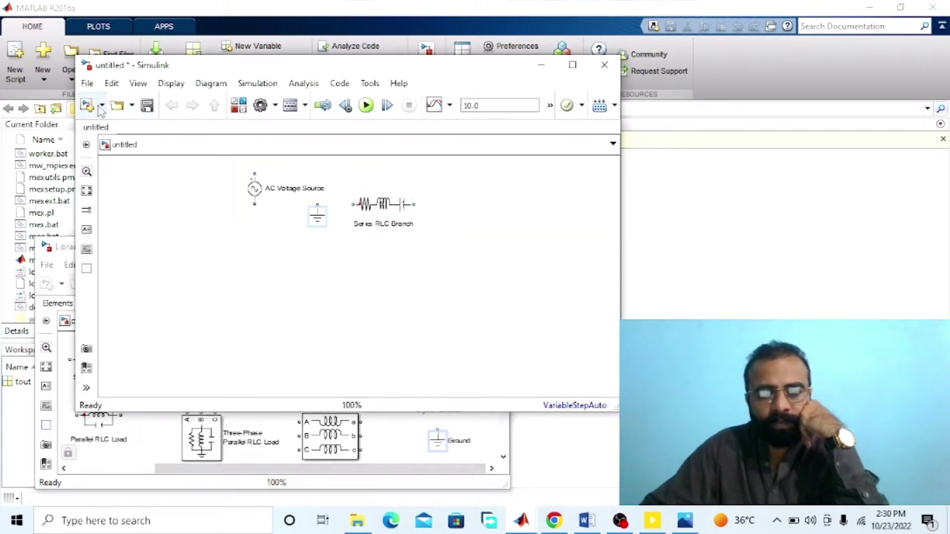
left_click(70, 308)
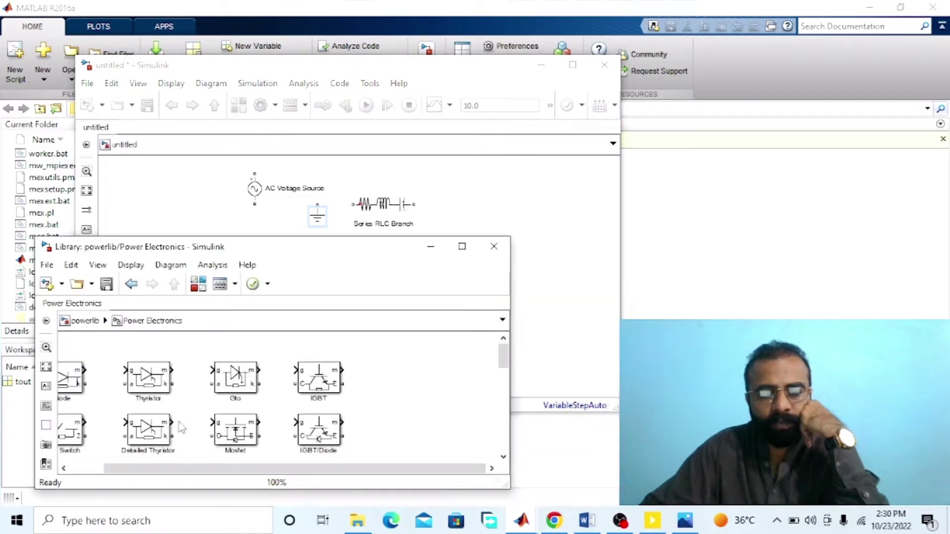
left_click_drag(171, 471, 146, 471)
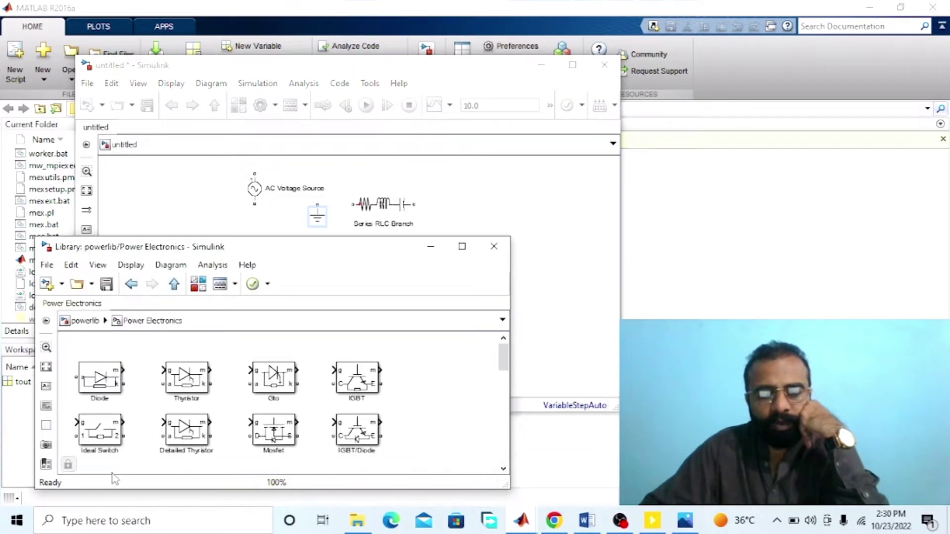
left_click_drag(103, 388, 465, 214)
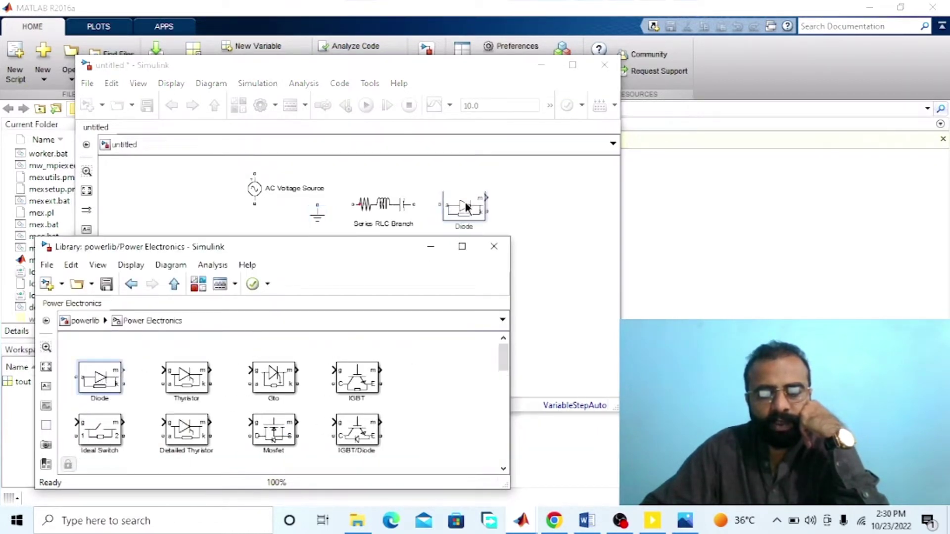
left_click(231, 454)
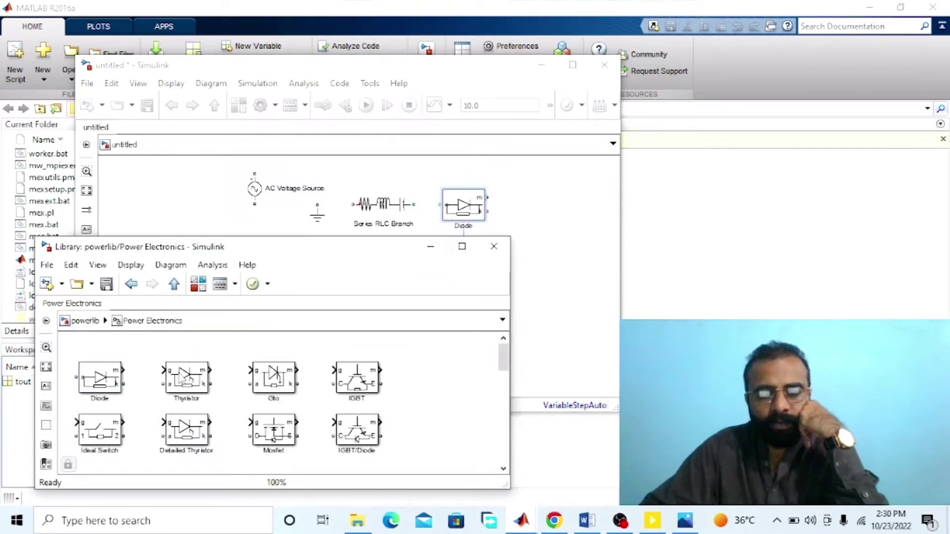
left_click_drag(186, 378, 567, 205)
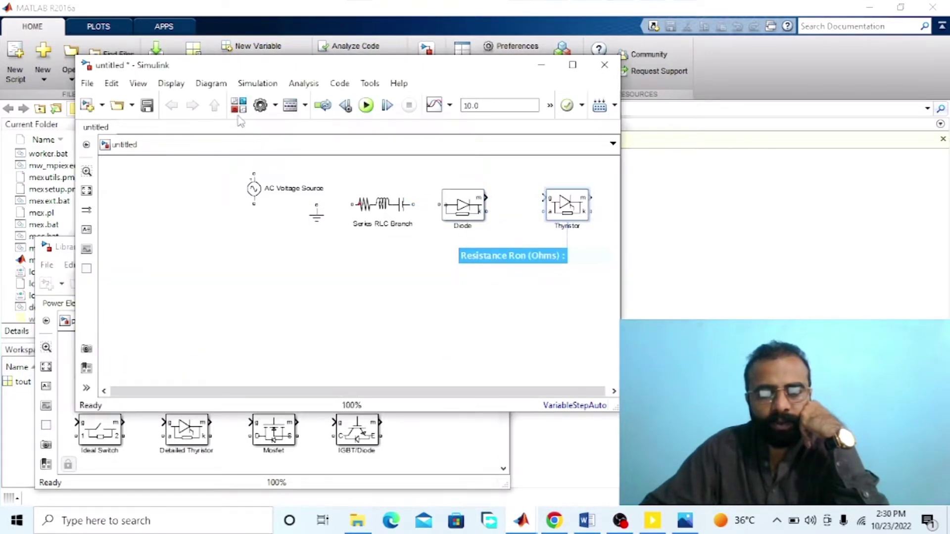
Step: Add a Pulse Generator from the Sources library to the model
left_click(238, 106)
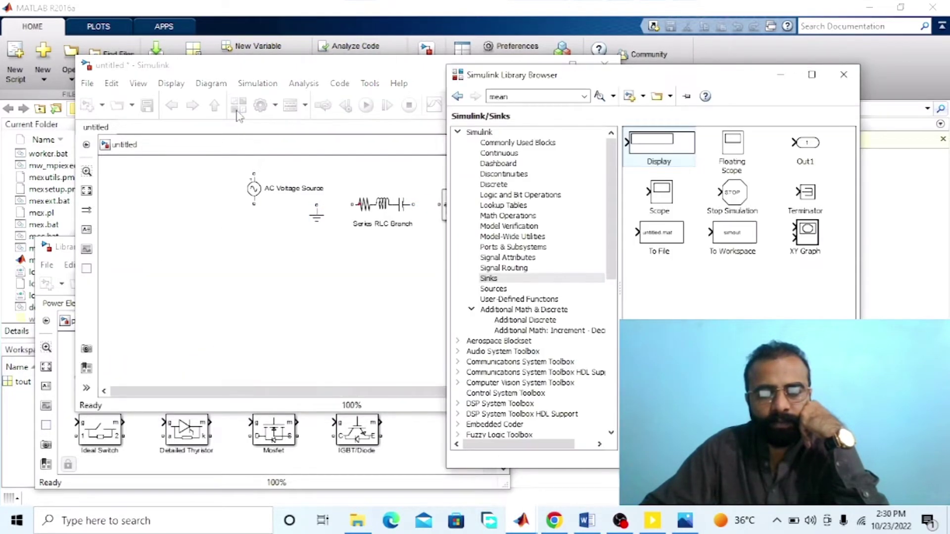
left_click(494, 289)
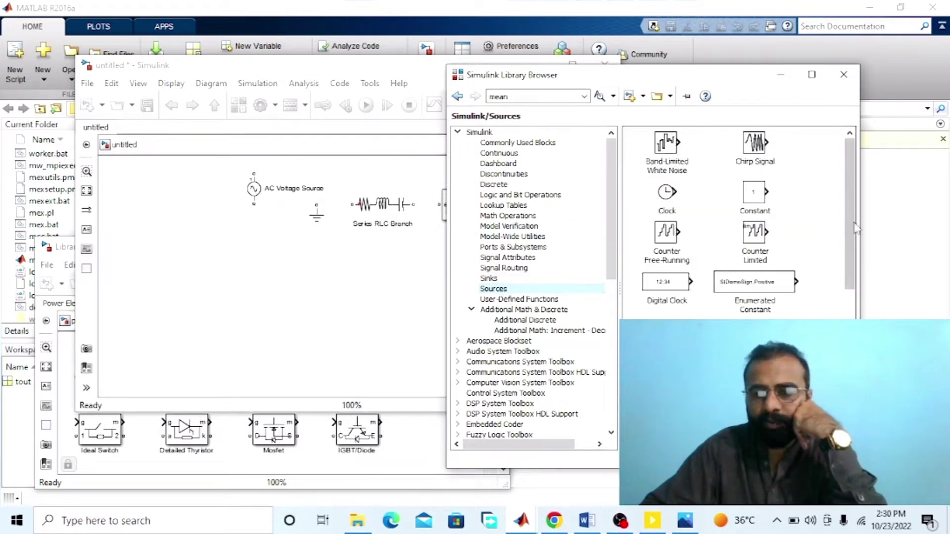
left_click_drag(856, 228, 857, 314)
left_click_drag(755, 237, 267, 254)
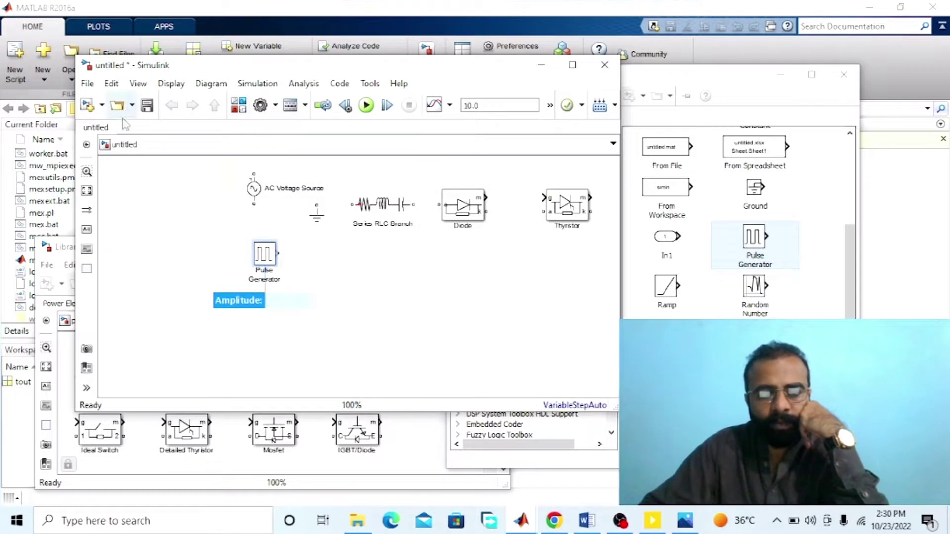
Step: Add a Voltage Measurement block from Measurements and a Scope from Sinks
left_click(66, 249)
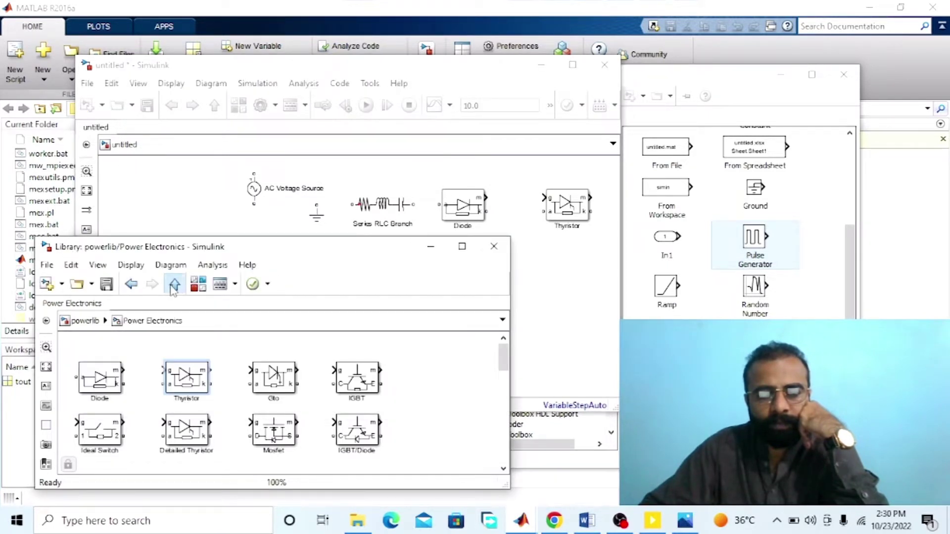
left_click(174, 284)
double_click(325, 368)
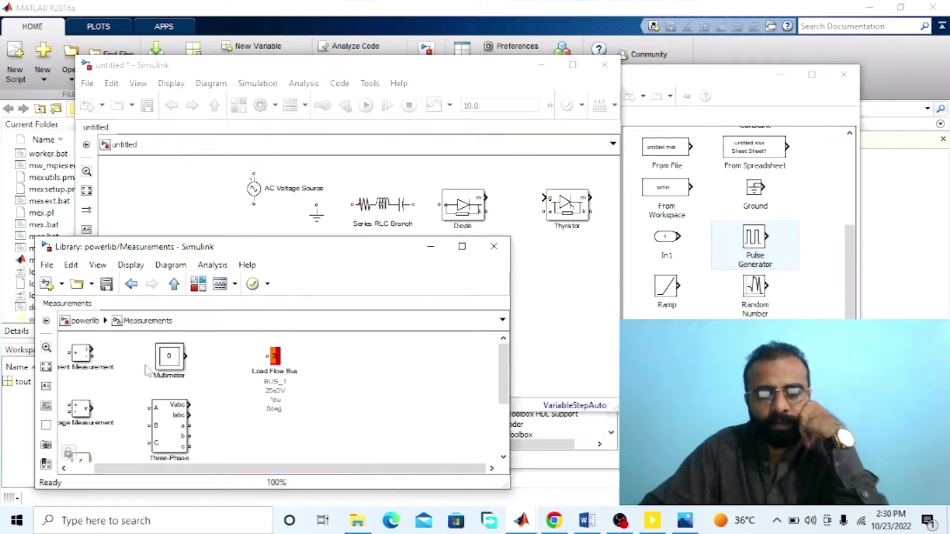
left_click_drag(79, 411, 350, 177)
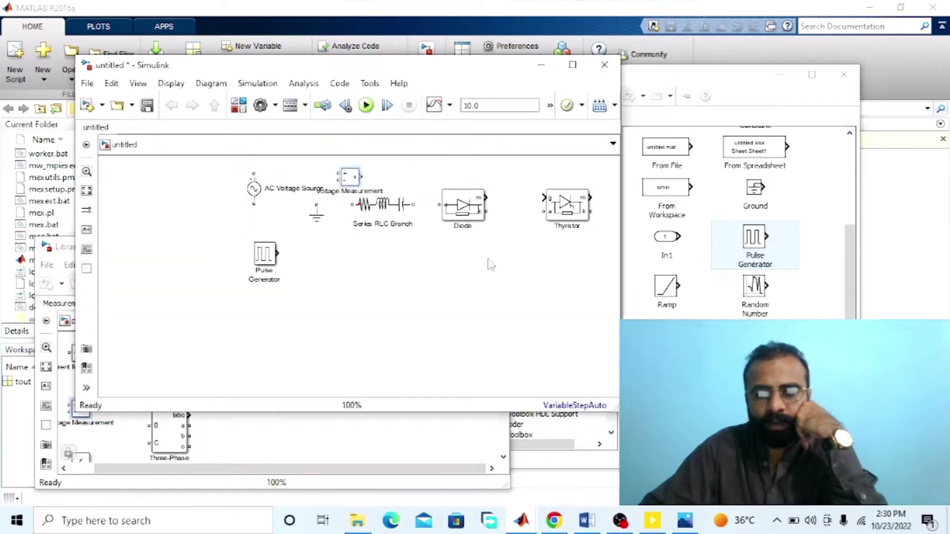
left_click(664, 85)
left_click(489, 279)
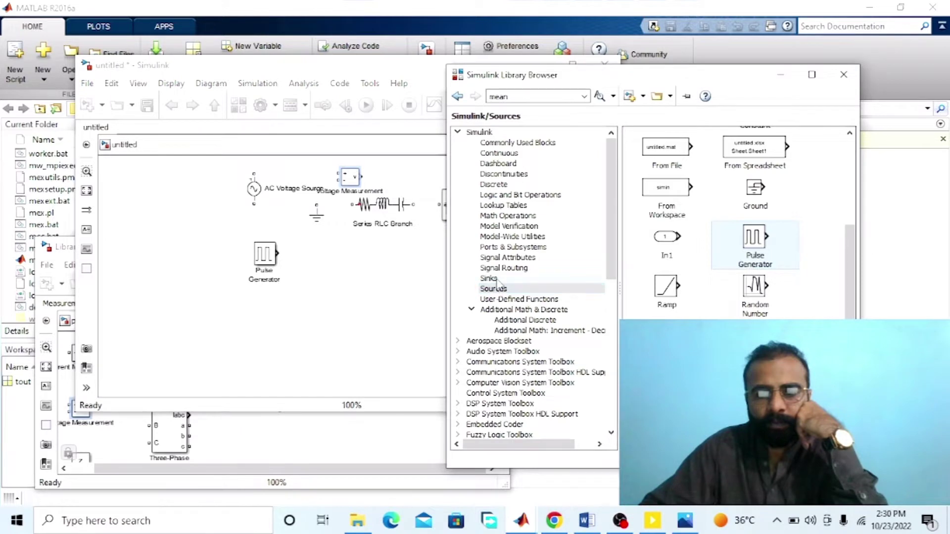
left_click_drag(661, 195, 376, 264)
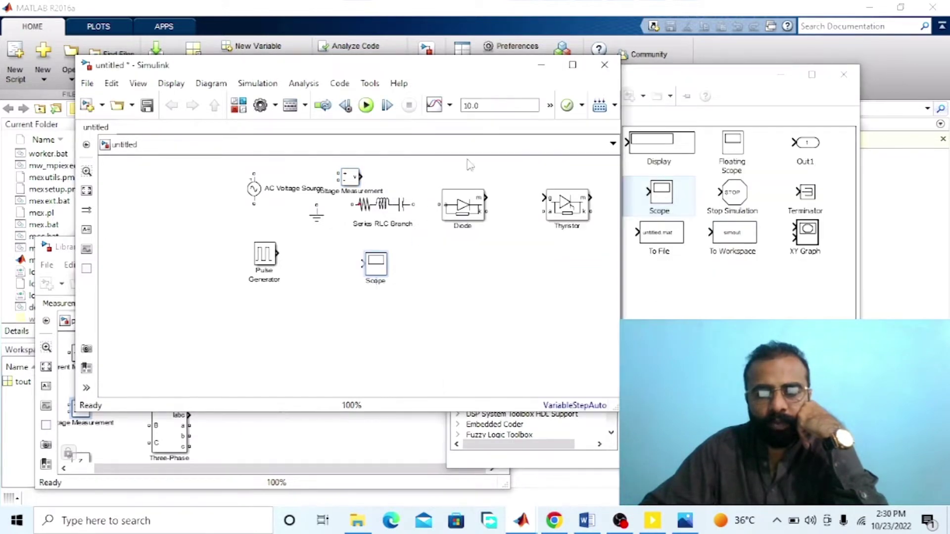
left_click(781, 74)
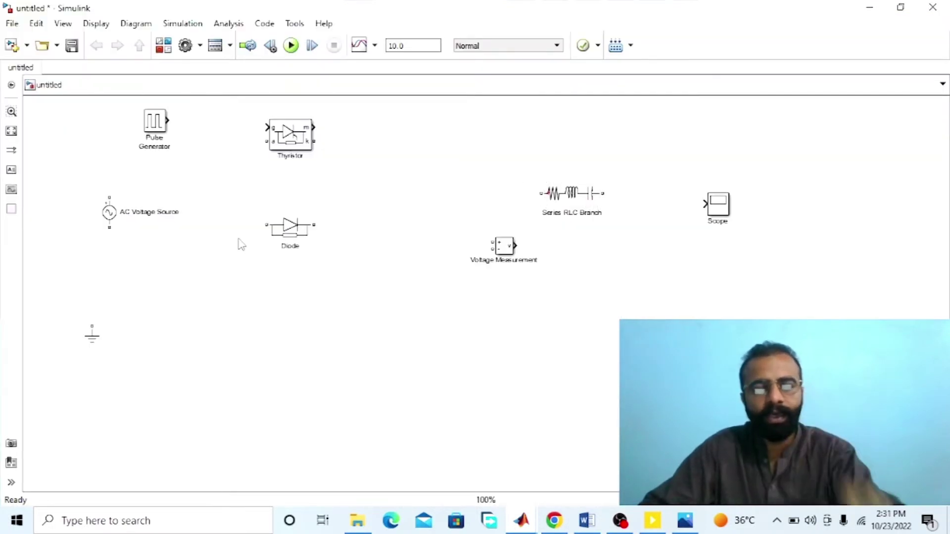
Step: Reverse the Diode and wire it antiparallel across the Thyristor terminals
left_click(292, 240)
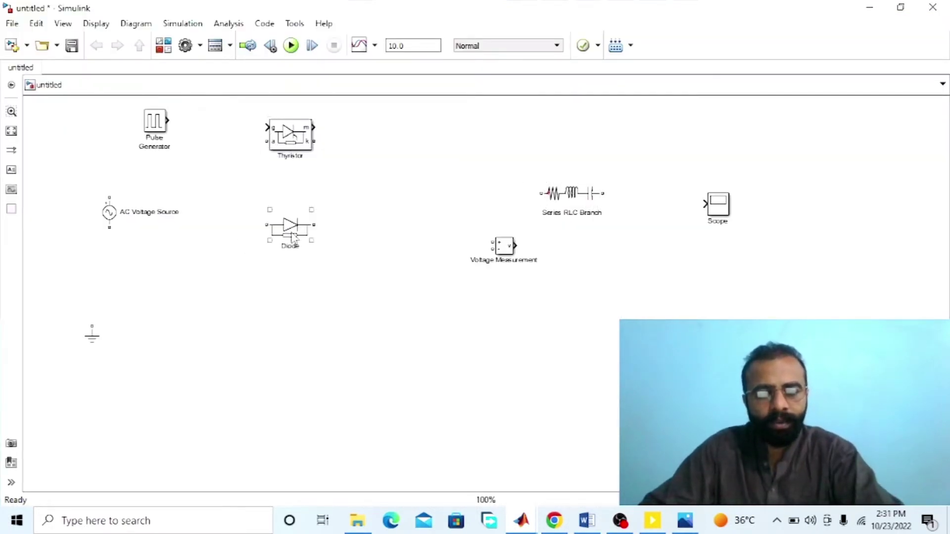
key("ctrl+r")
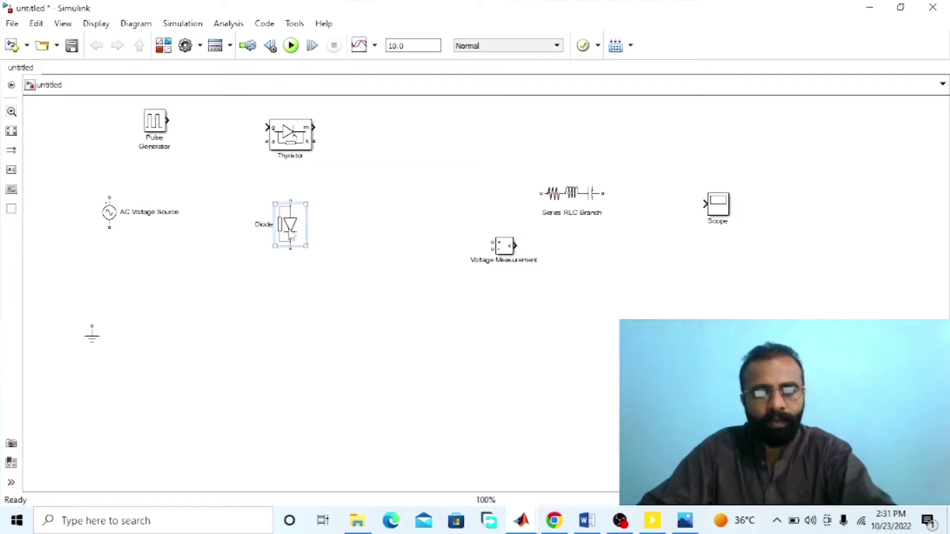
key("ctrl+r")
left_click_drag(267, 142, 290, 229)
left_click(290, 221)
left_click_drag(314, 142, 314, 232)
Step: Wire the repositioned AC source to the pair and the Pulse Generator to the Thyristor gate
left_click_drag(110, 213, 91, 233)
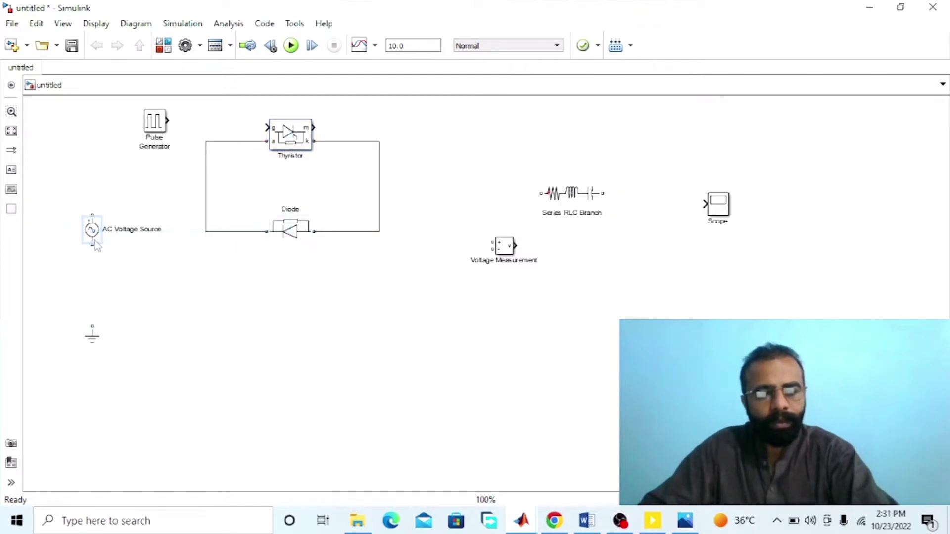
left_click_drag(98, 336, 92, 244)
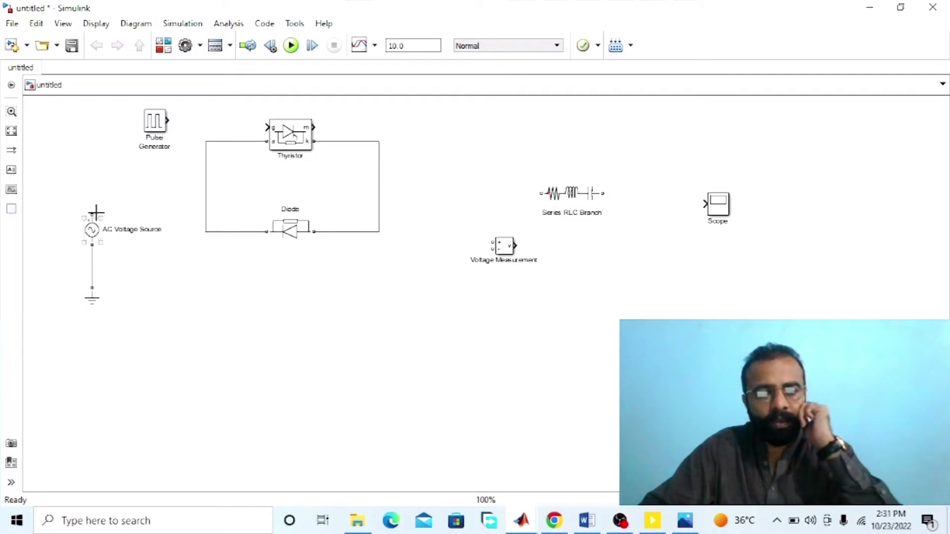
left_click_drag(95, 212, 201, 186)
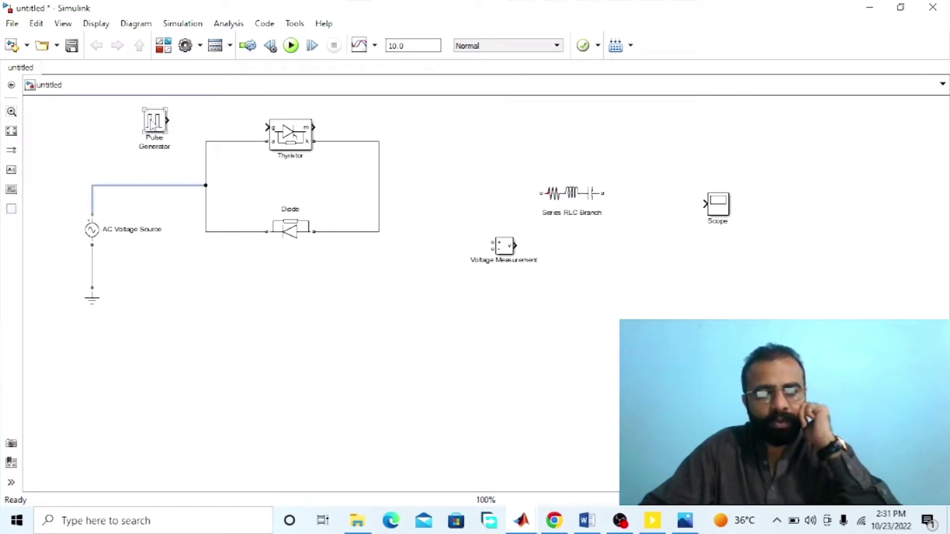
left_click_drag(154, 123, 265, 127)
left_click_drag(179, 122, 166, 133)
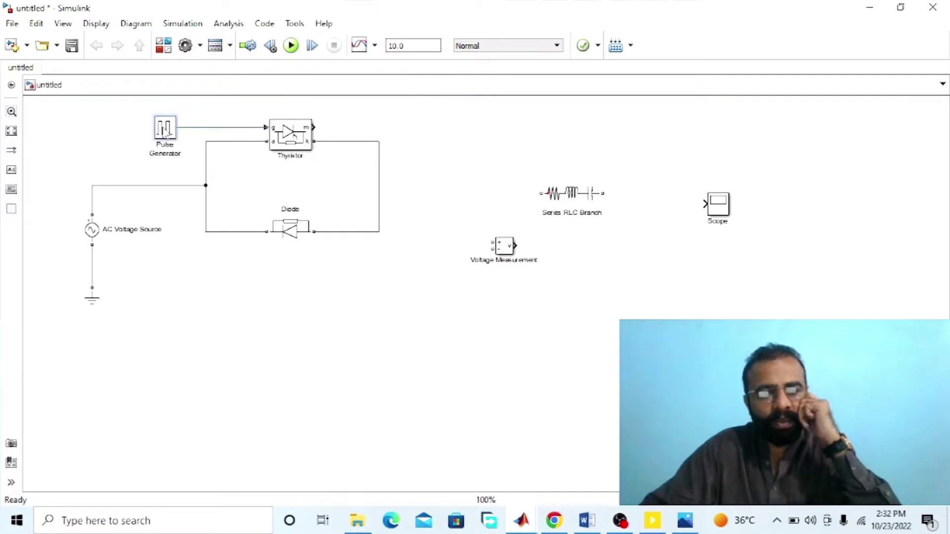
Step: Reposition the Series RLC Branch load and wire its bottom to a pasted second Ground block
left_click(307, 138)
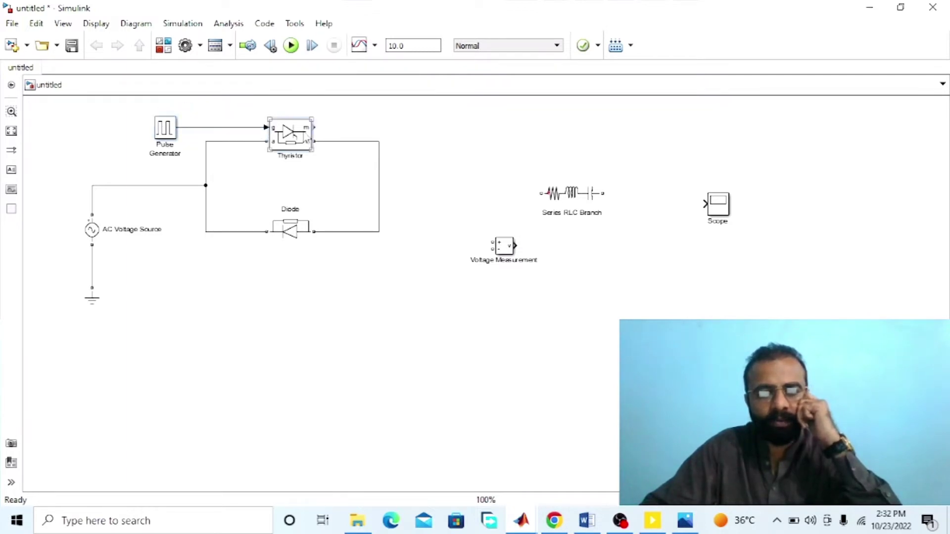
double_click(307, 139)
scroll(594, 343, "down", 3)
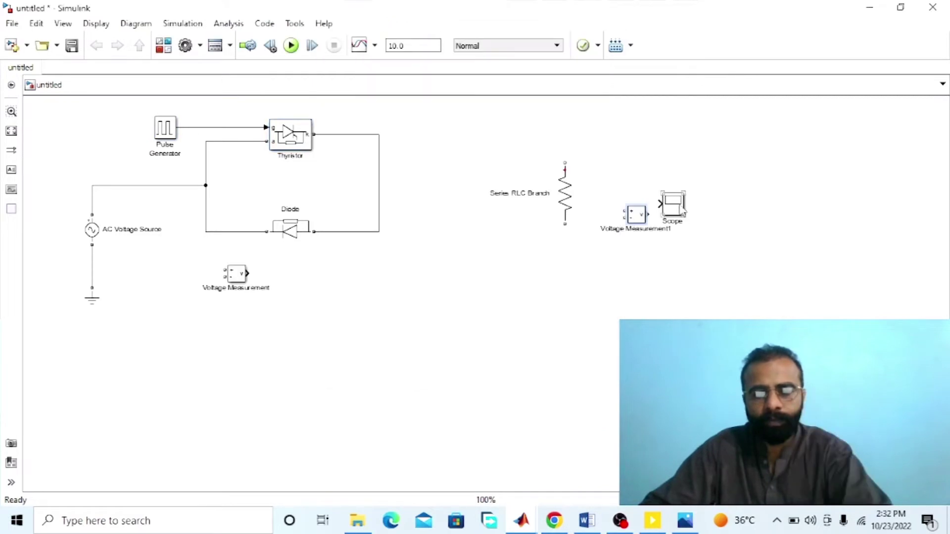
left_click_drag(683, 210, 721, 220)
left_click_drag(565, 198, 499, 236)
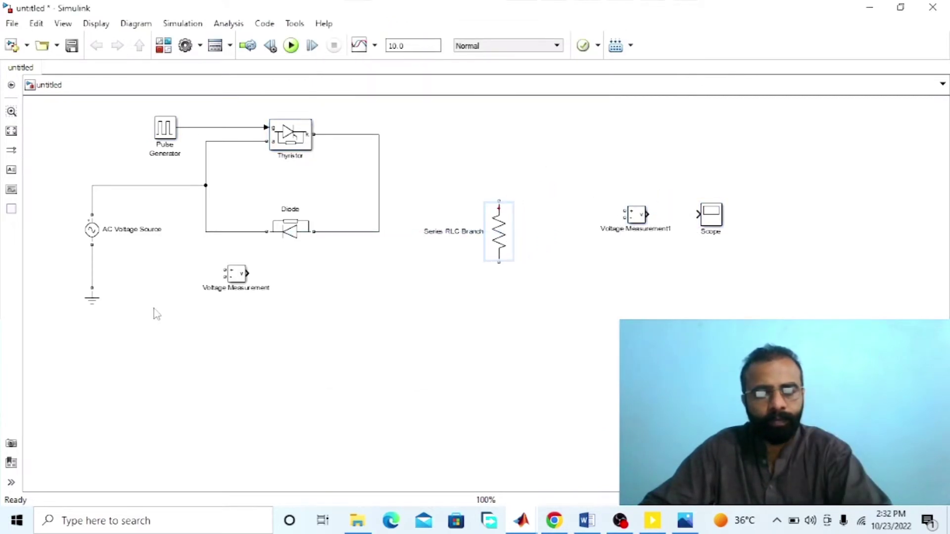
left_click(92, 300)
key("ctrl+c")
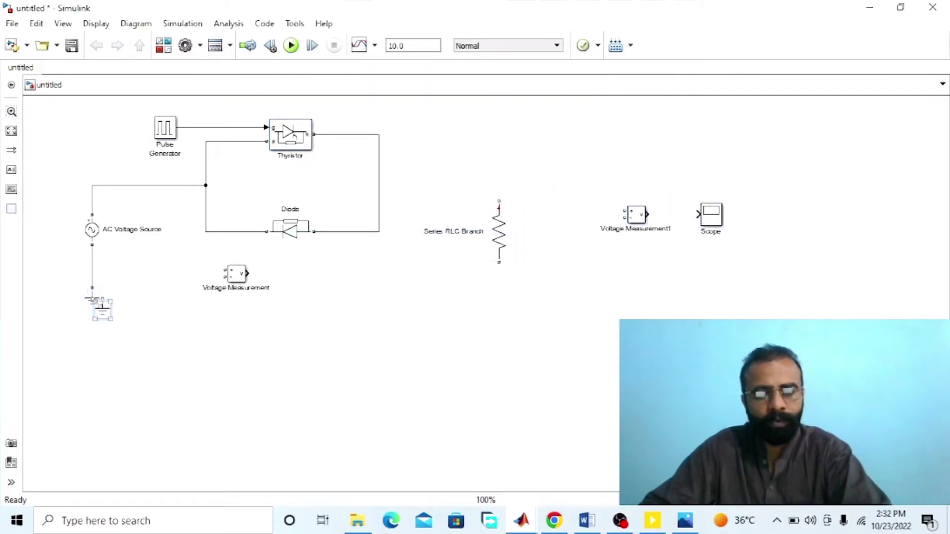
left_click(513, 322)
key("ctrl+v")
left_click_drag(498, 262, 500, 289)
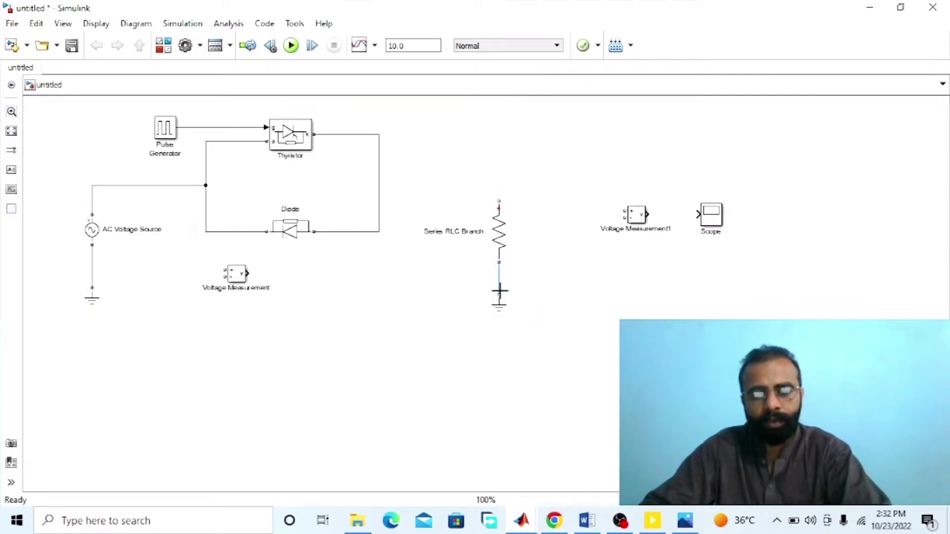
Step: Connect the Series RLC Branch top terminal to the circuit wire and adjust its placement
left_click(492, 207)
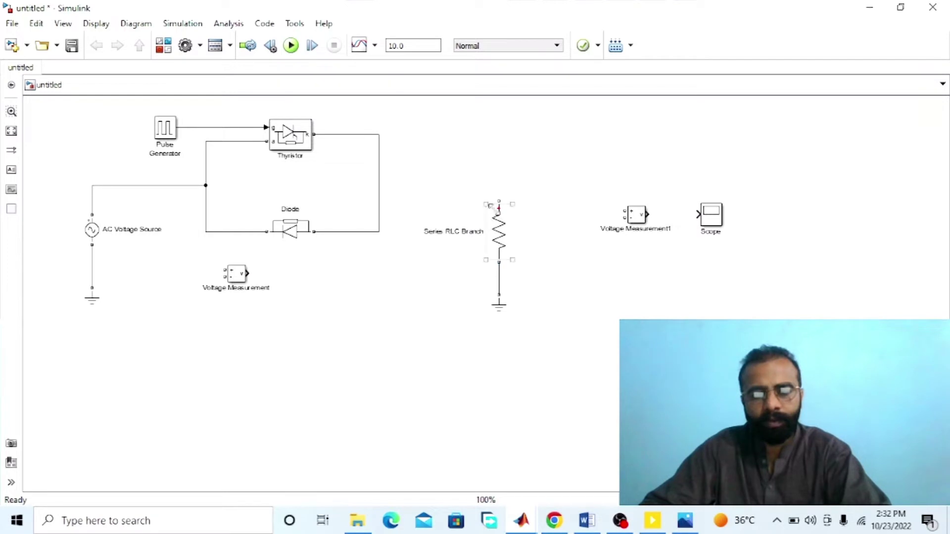
left_click_drag(498, 201, 380, 173)
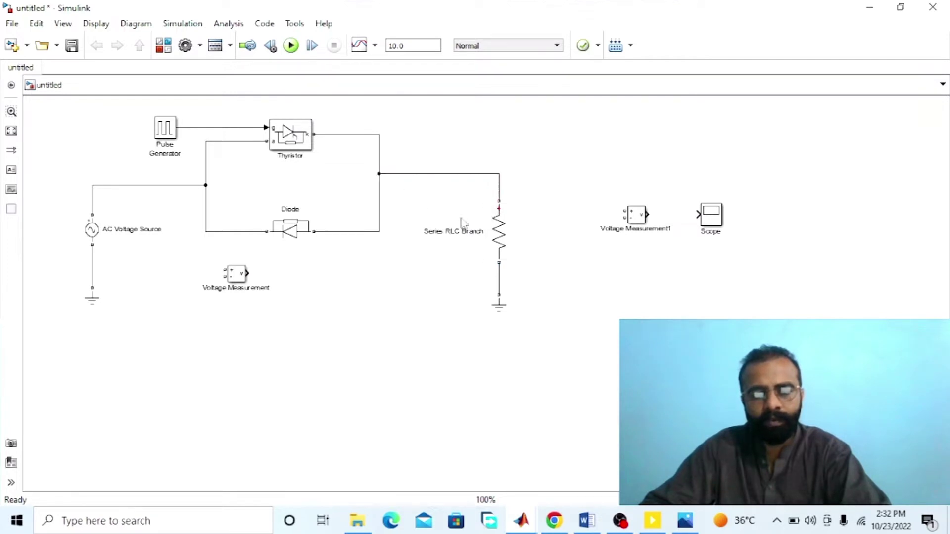
left_click_drag(501, 307, 504, 337)
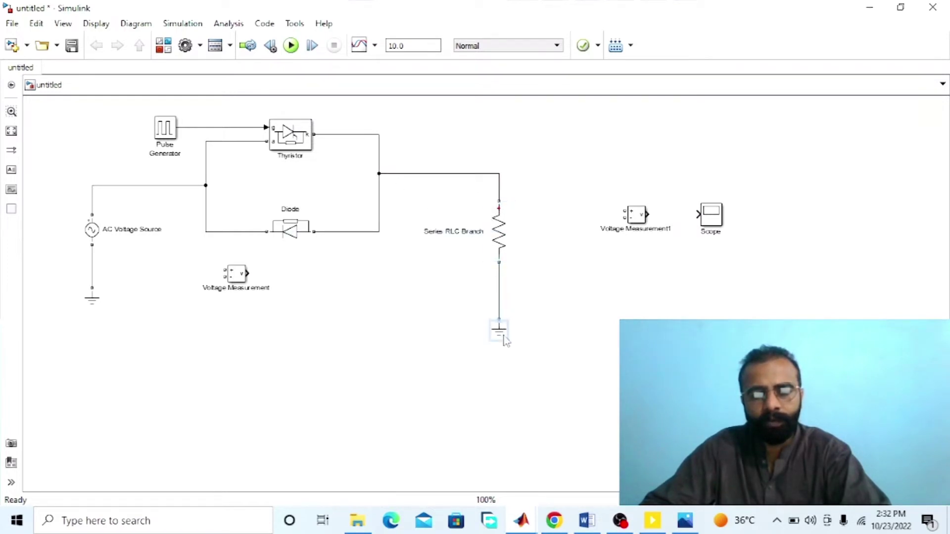
left_click_drag(498, 233, 499, 243)
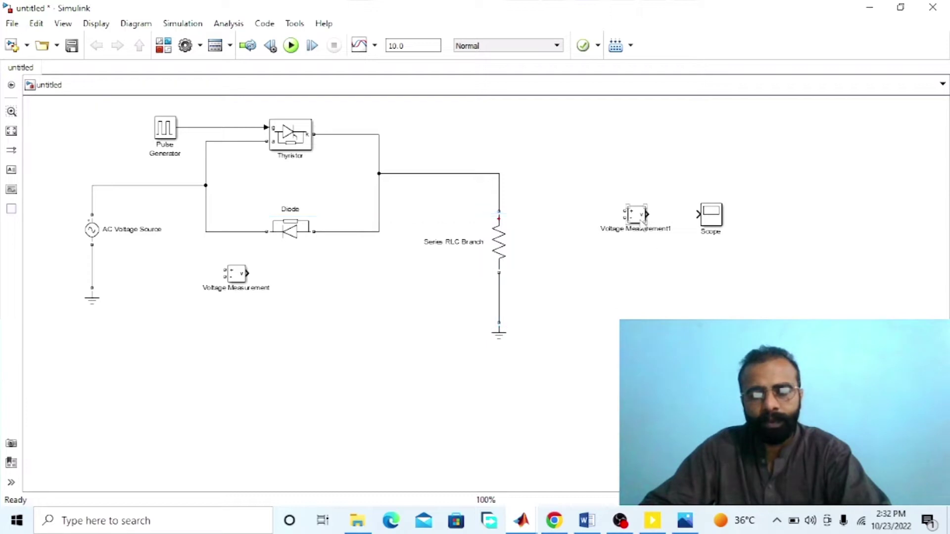
Step: Place Voltage Measurement1 and the Scope beside the load and wire its + and − ports across it
left_click_drag(641, 219, 597, 254)
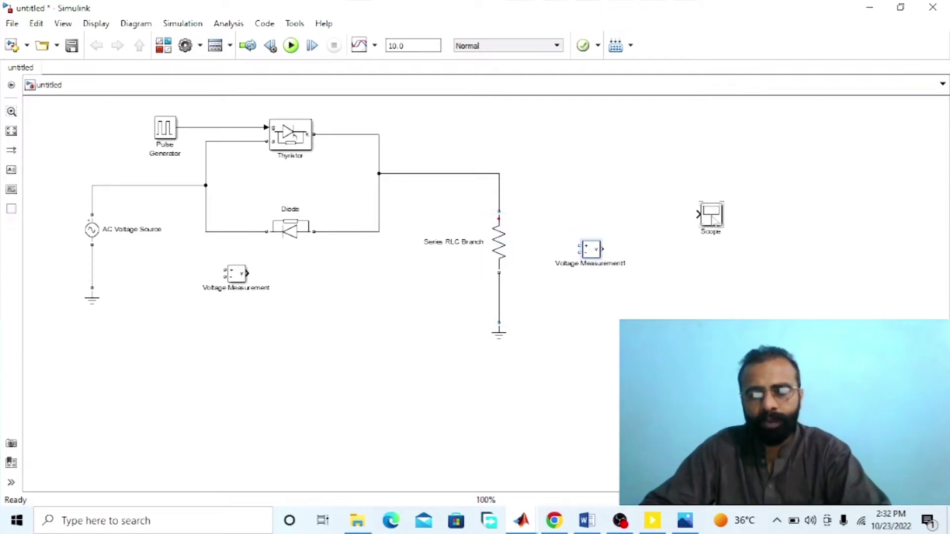
left_click_drag(716, 221, 678, 256)
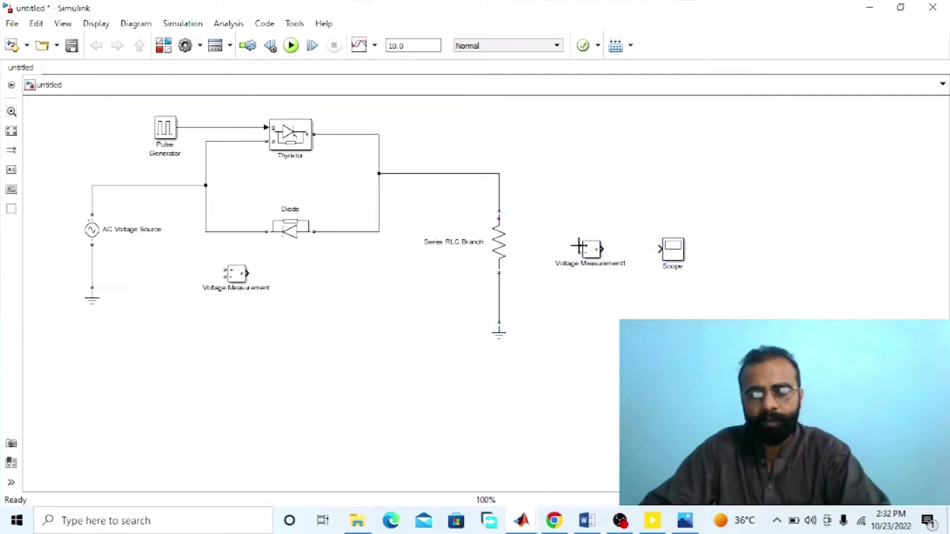
mouse_move(579, 246)
left_mouse_down()
mouse_move(539, 192)
mouse_move(500, 197)
left_mouse_up()
left_click_drag(578, 251, 500, 302)
left_click_drag(672, 256, 672, 243)
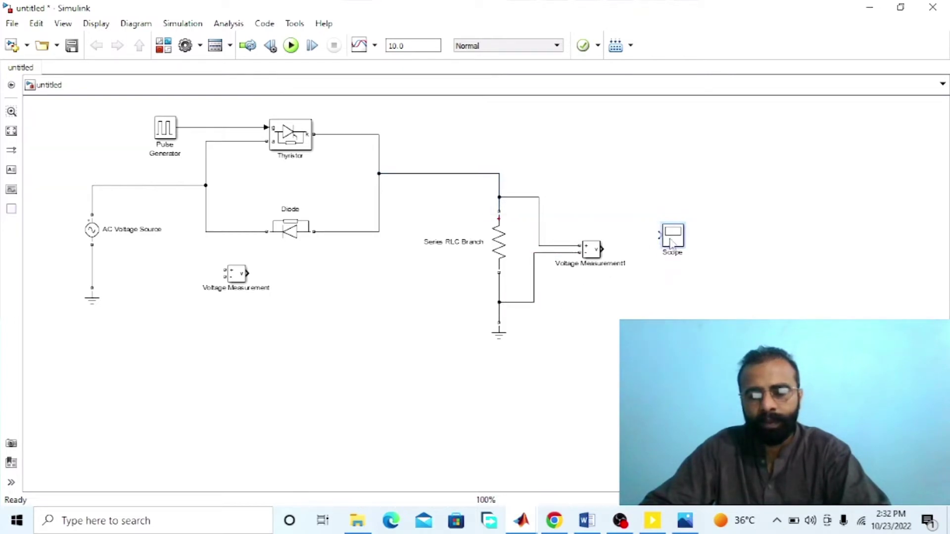
Step: Set the Scope's number of input ports to 2
double_click(674, 236)
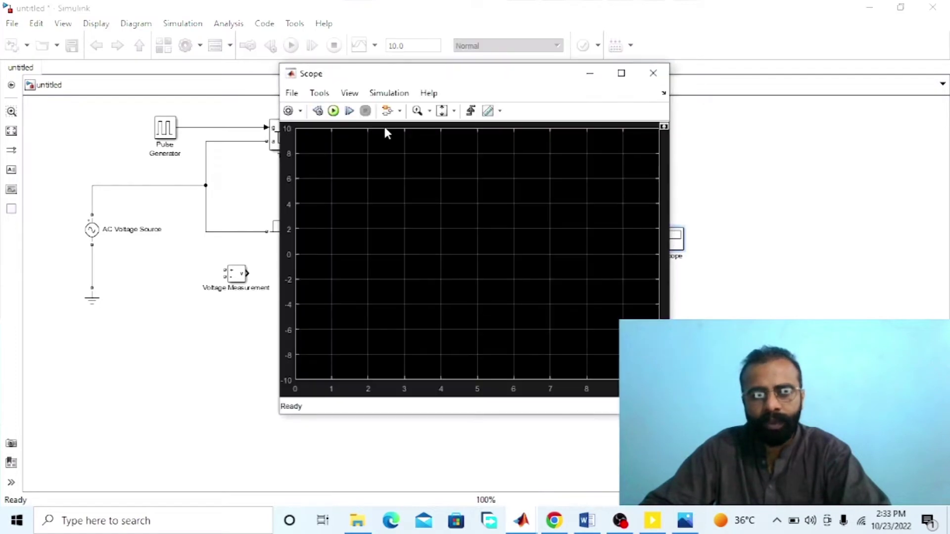
left_click(292, 93)
mouse_move(311, 127)
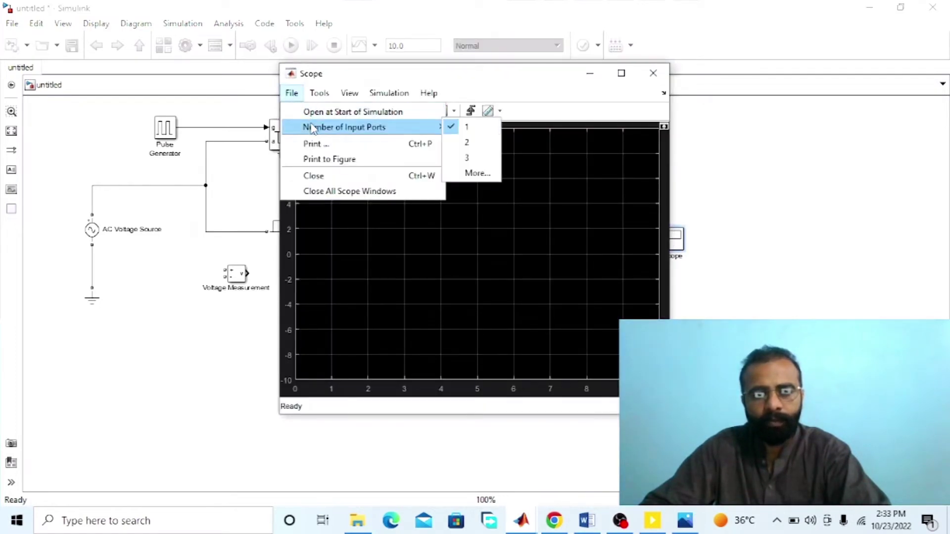
left_click(476, 144)
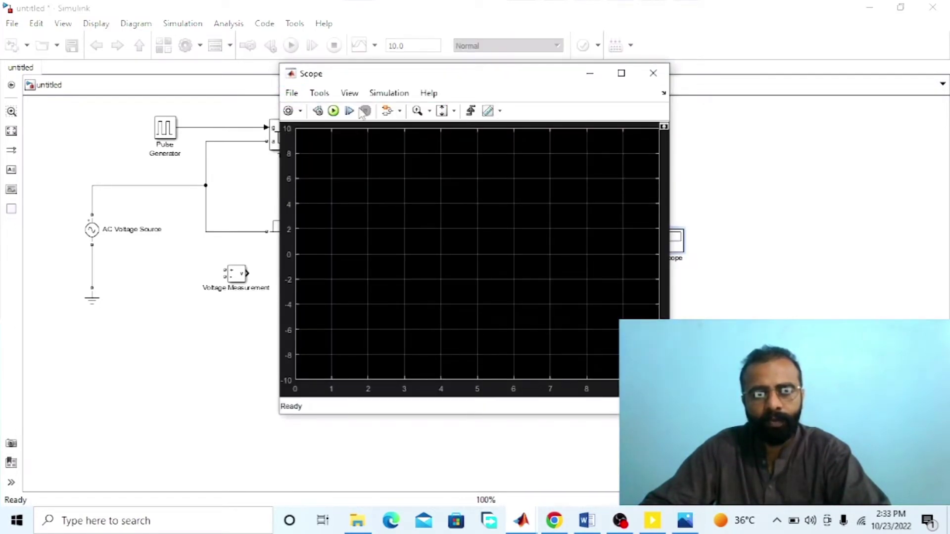
left_click(292, 93)
left_click(306, 174)
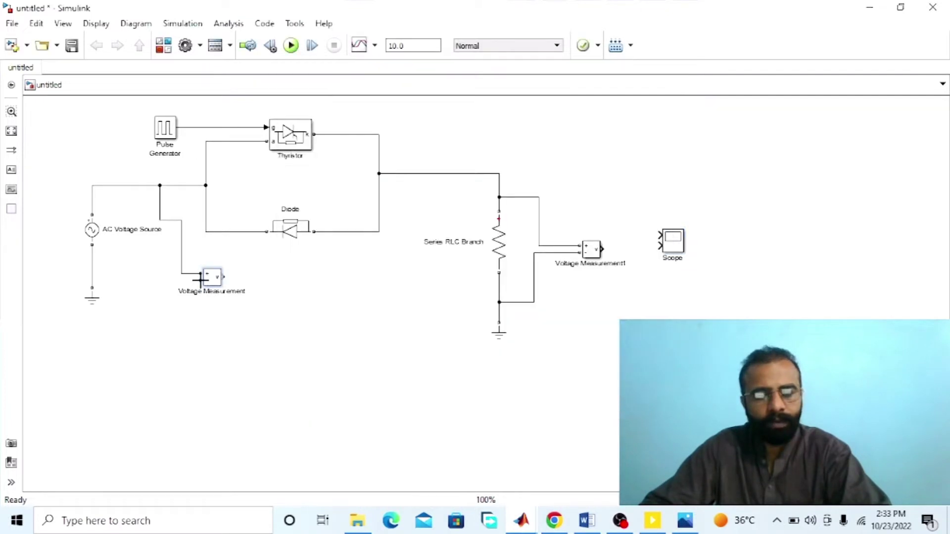
Step: Wire Voltage Measurement across the AC source and feed both measurement outputs into the Scope
left_click_drag(175, 278, 93, 272)
left_click(93, 301)
left_click_drag(93, 306, 93, 328)
left_click(145, 336)
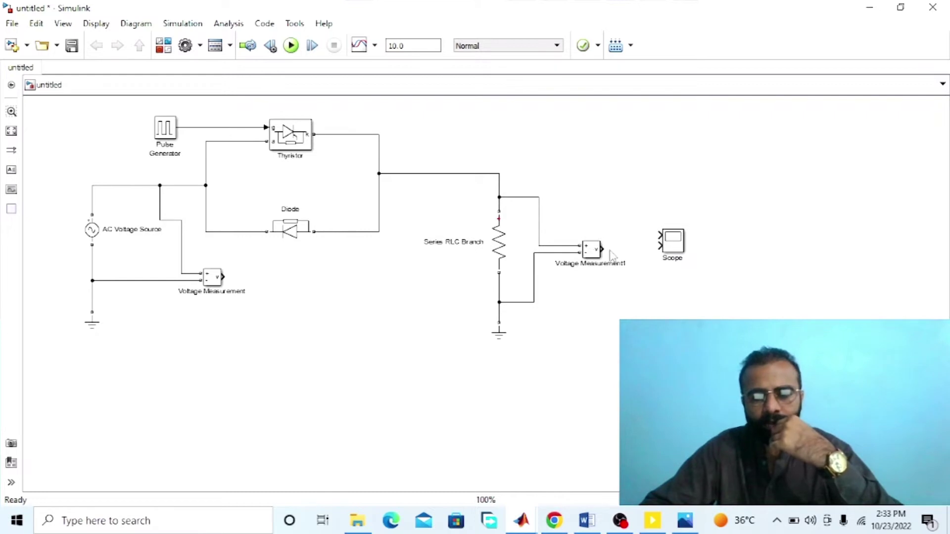
mouse_move(603, 249)
left_mouse_down()
mouse_move(670, 240)
mouse_move(678, 256)
left_mouse_up()
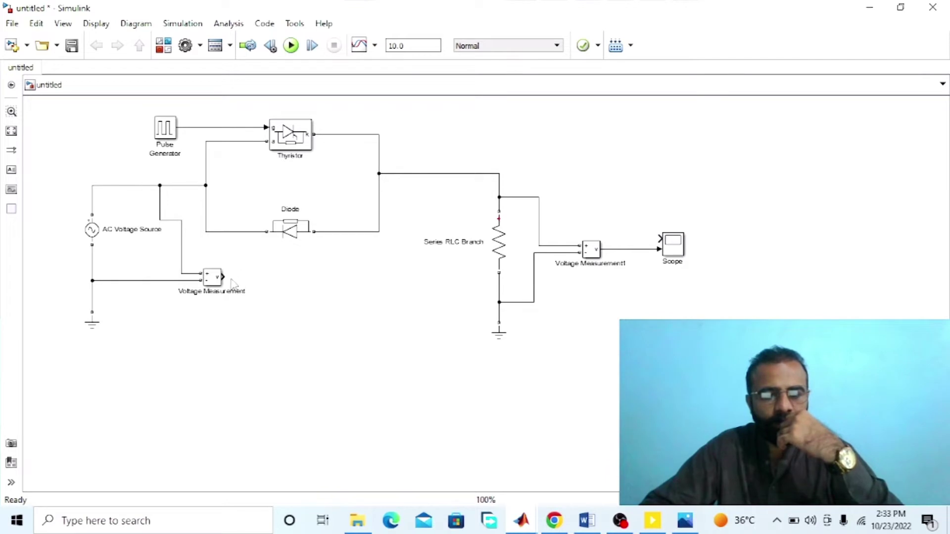
left_click_drag(234, 277, 657, 237)
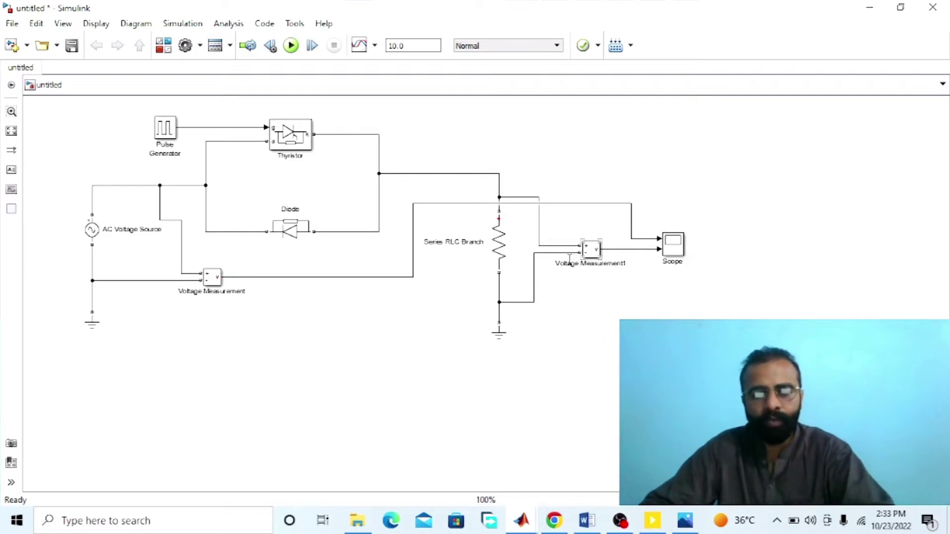
Step: Change the load block's label from Series RLC Branch to 'R Load'
left_click(478, 245)
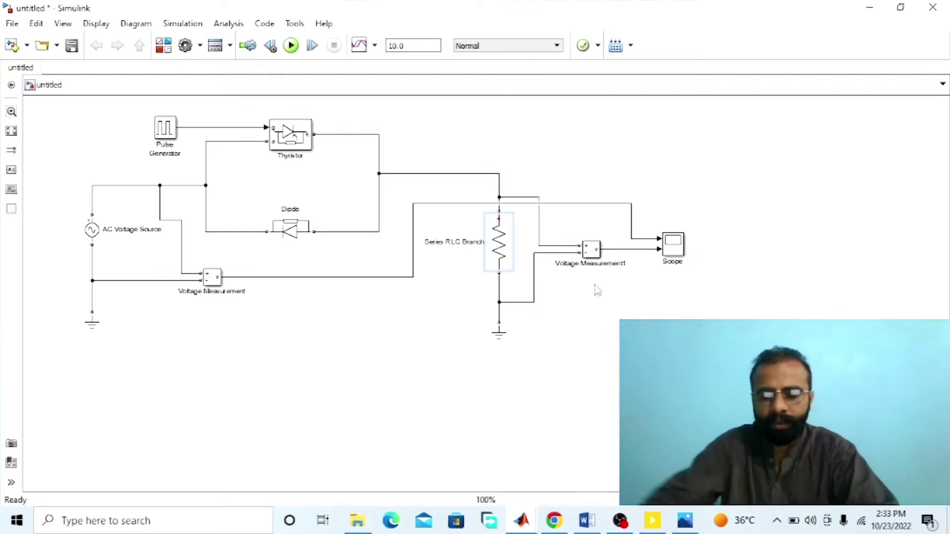
key("BackSpace")
key("BackSpace")
key("BackSpace")
key("BackSpace")
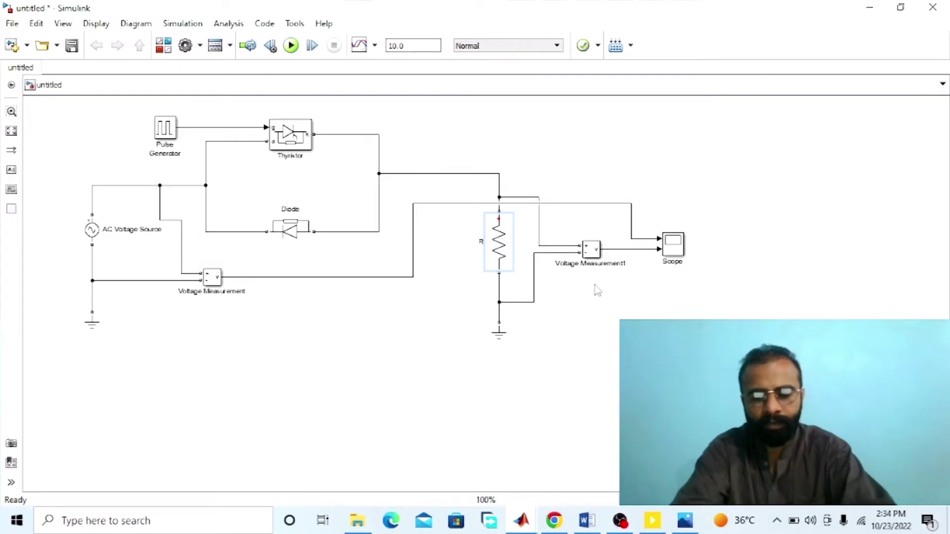
type("R")
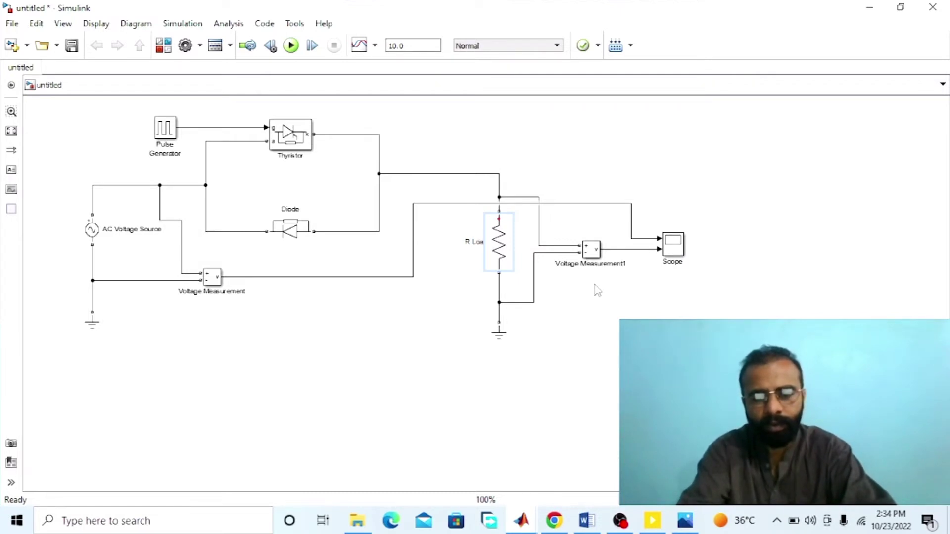
key("Escape")
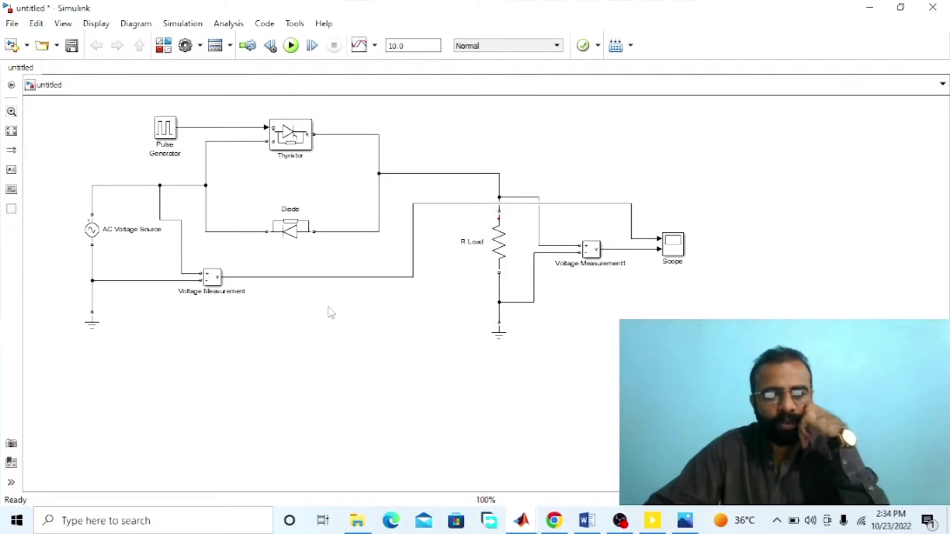
Step: Set the AC Voltage Source to 220 V peak amplitude at 50 Hz
double_click(91, 229)
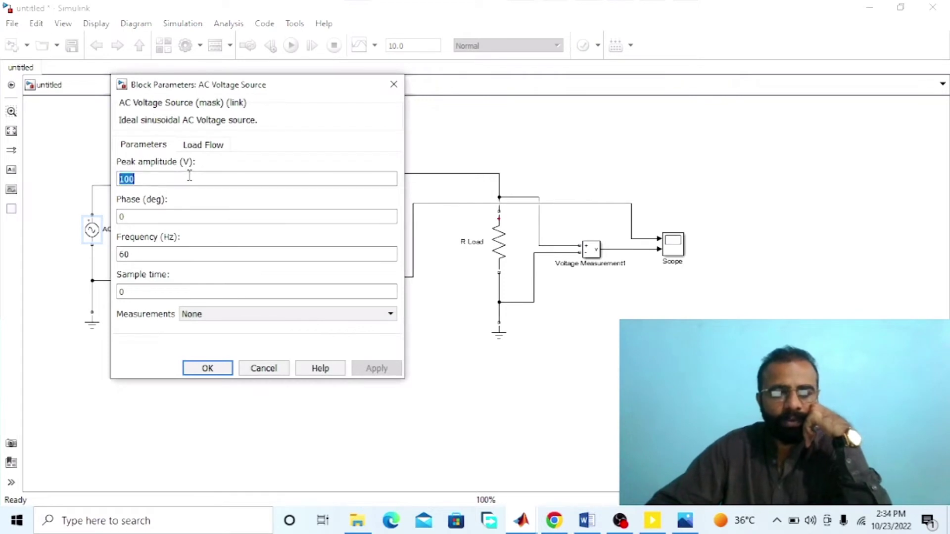
type("220")
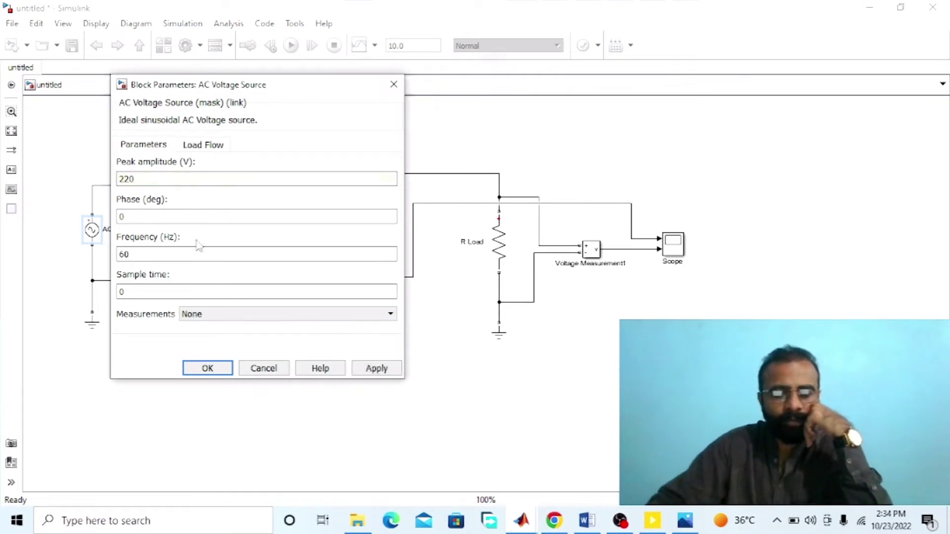
double_click(197, 249)
type("50")
key("Return")
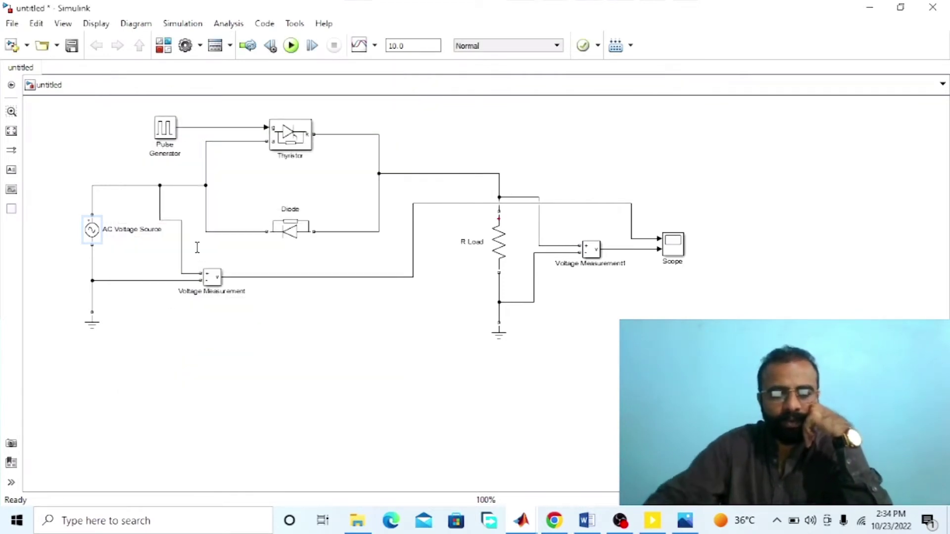
Step: Set the R Load resistance to 100 Ω
double_click(498, 240)
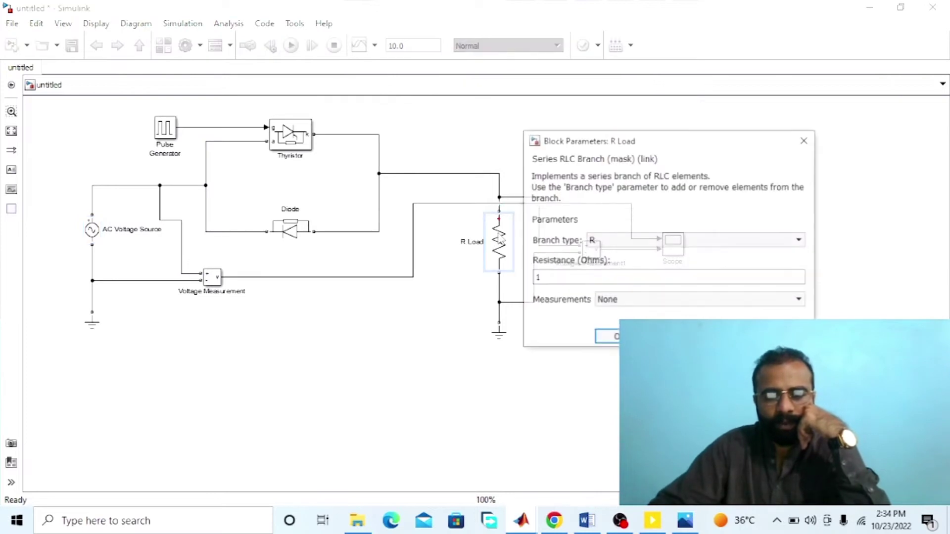
double_click(561, 276)
type("1")
key("Return")
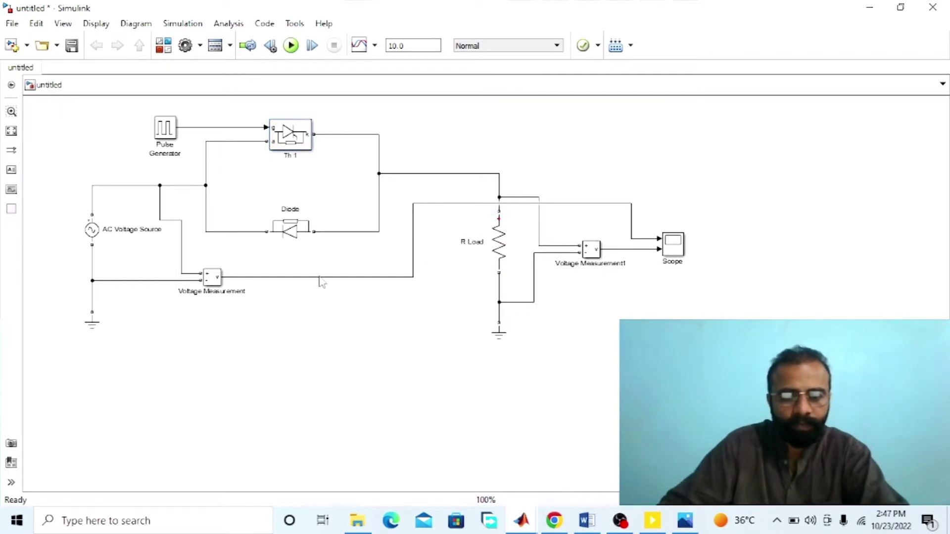
Step: Relabel the Diode as D1 and the Th 1 thyristor as SCR (1)
left_click(297, 237)
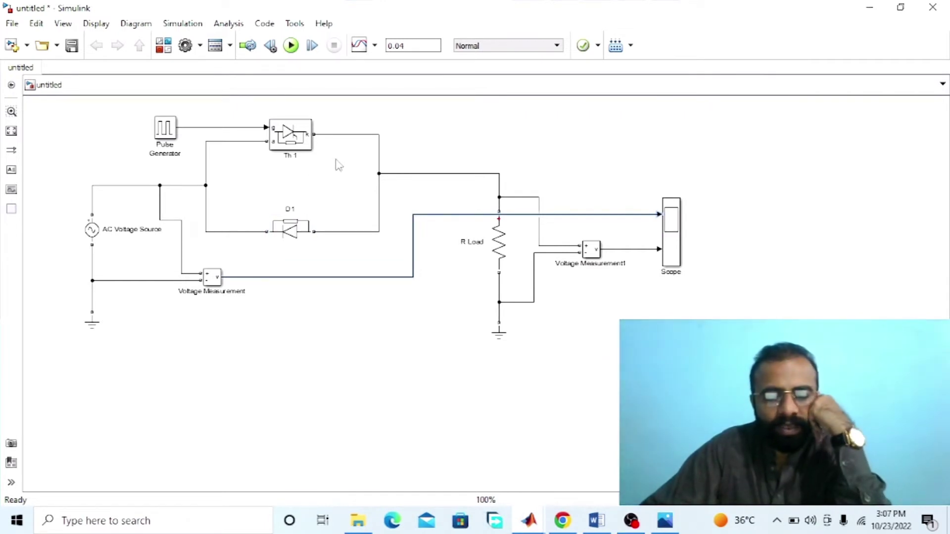
left_click(270, 122)
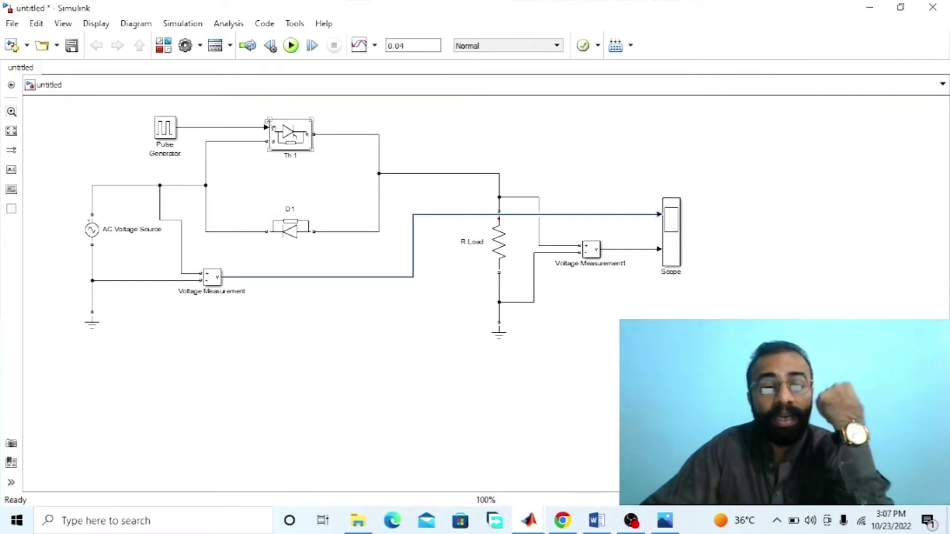
left_click(257, 157)
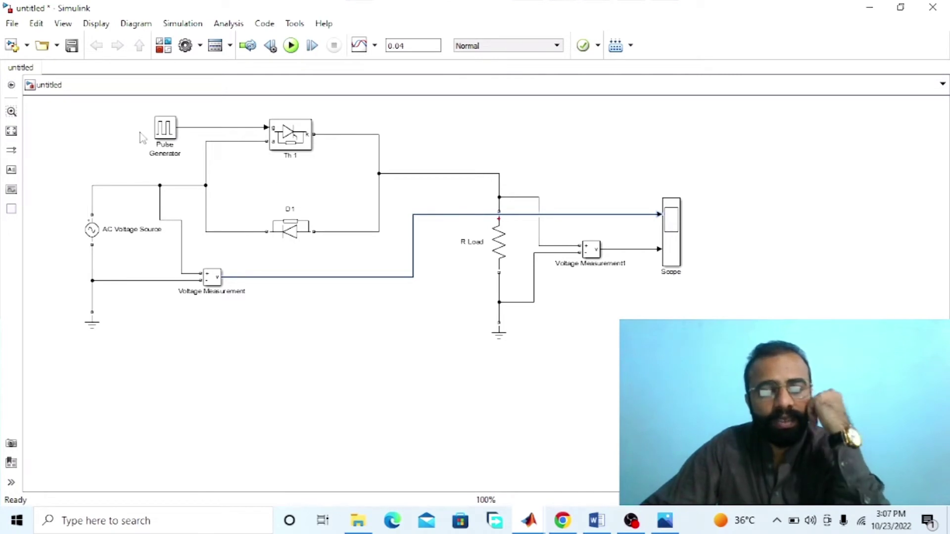
left_click(297, 126)
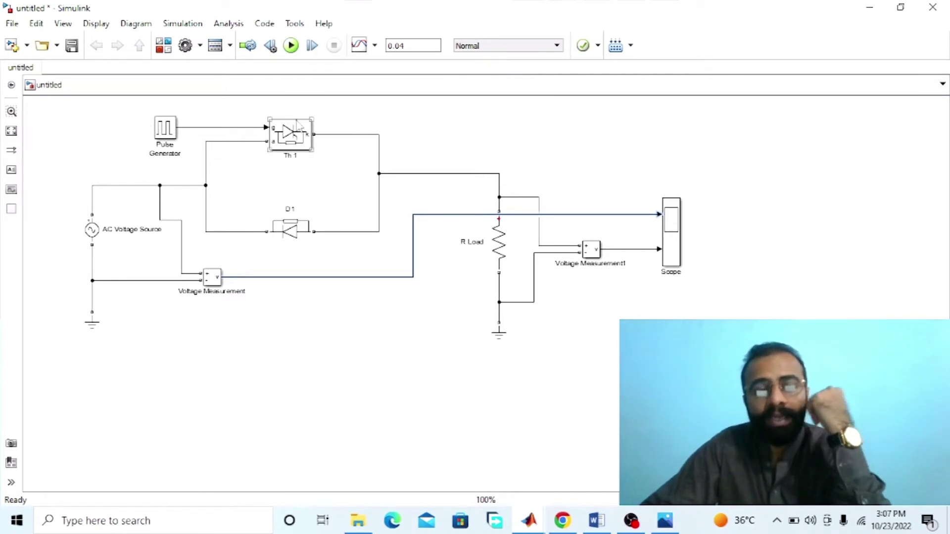
left_click(329, 159)
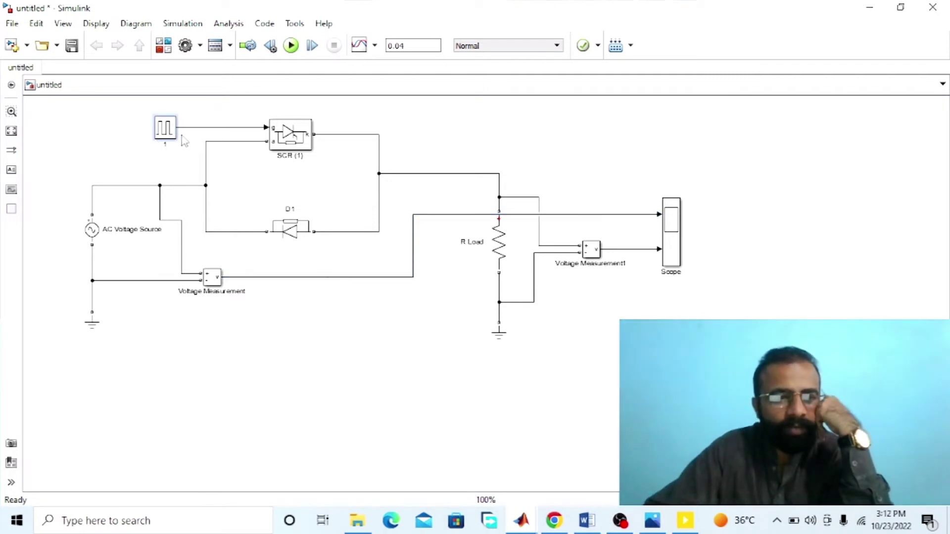
left_click(173, 133)
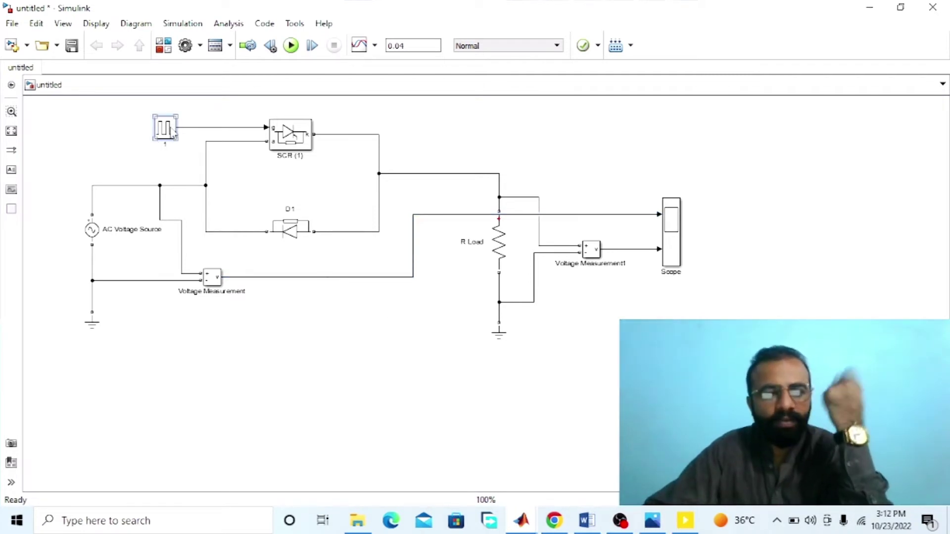
Step: Give the Pulse Generator period 0.02, pulse width 1 and phase delay [45/360]*0.02
double_click(174, 133)
scroll(248, 246, "down", 3)
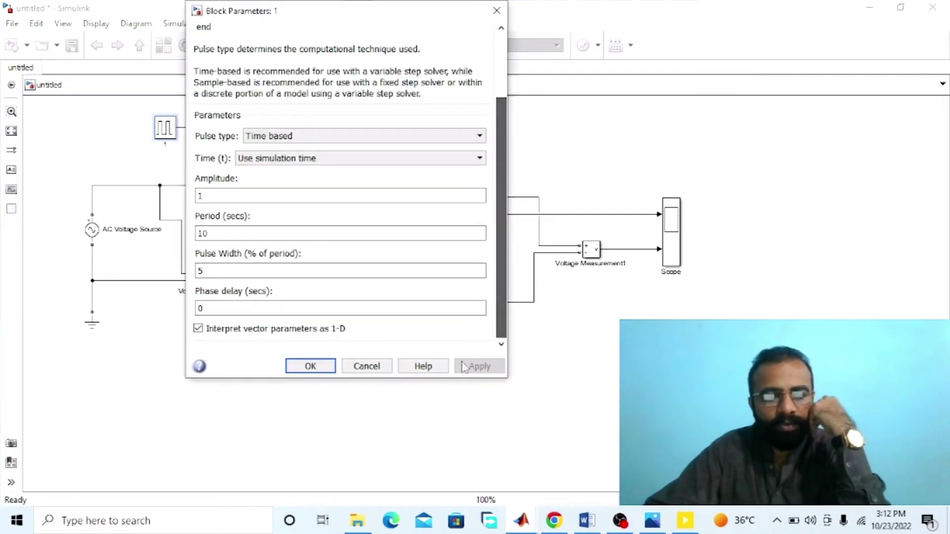
double_click(249, 231)
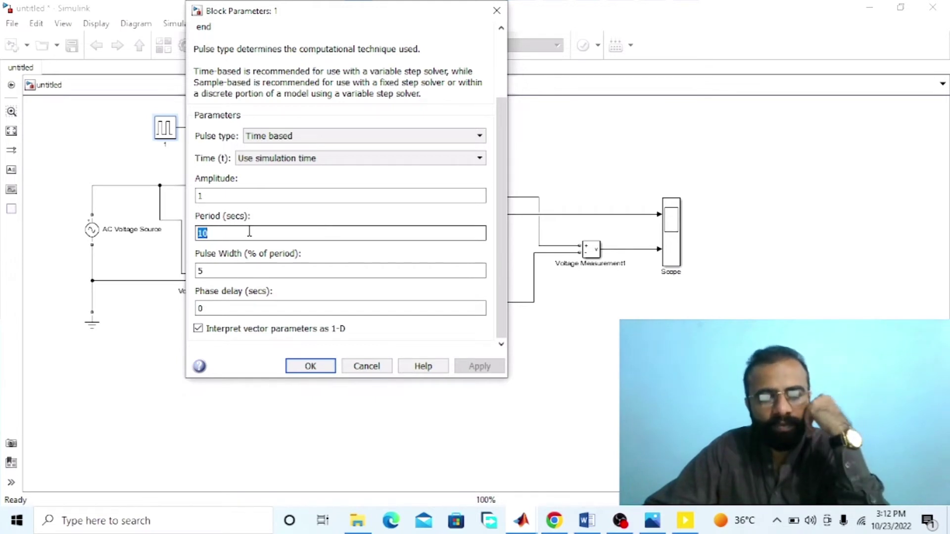
type("0")
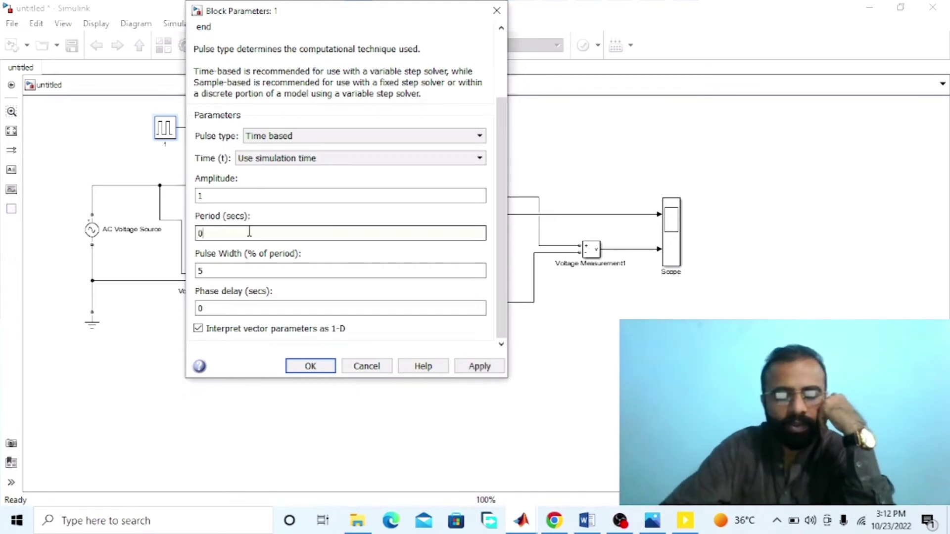
type(".02")
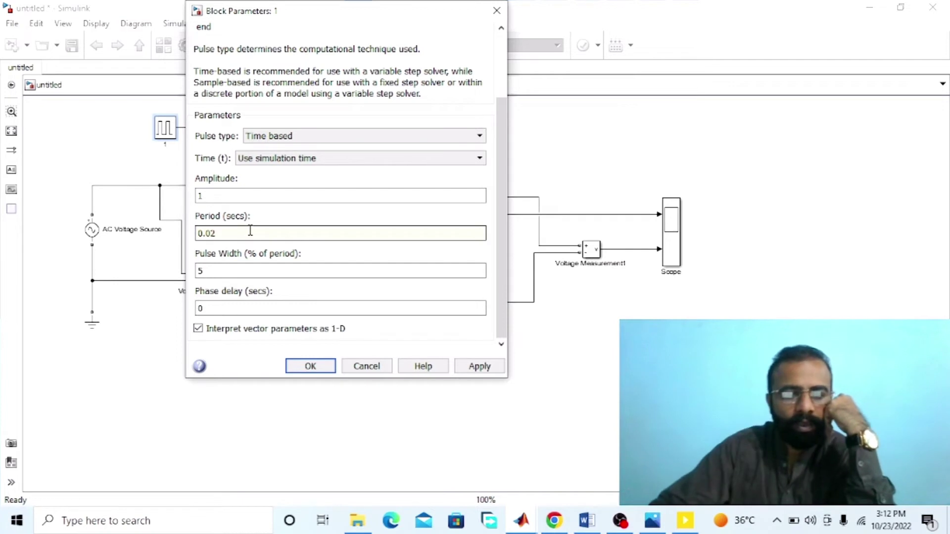
key("Tab")
type("1")
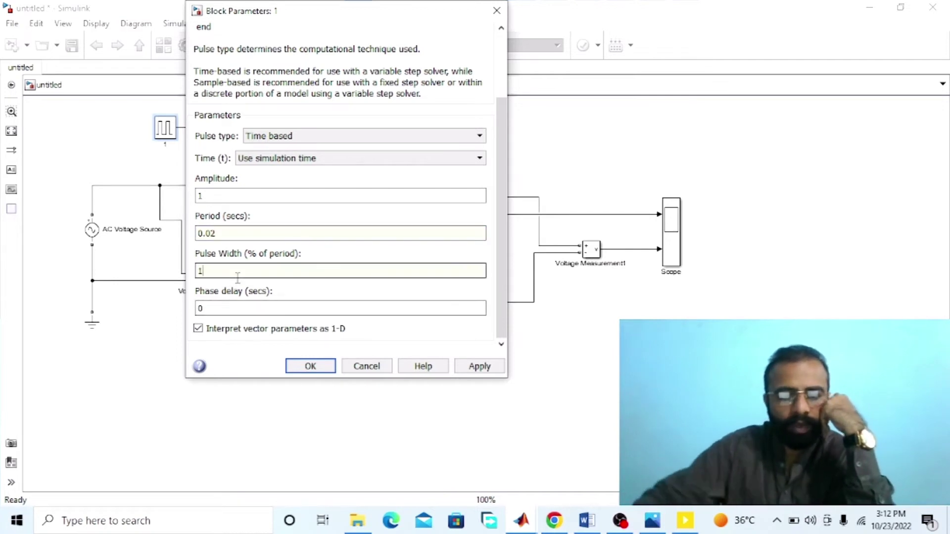
key("Tab")
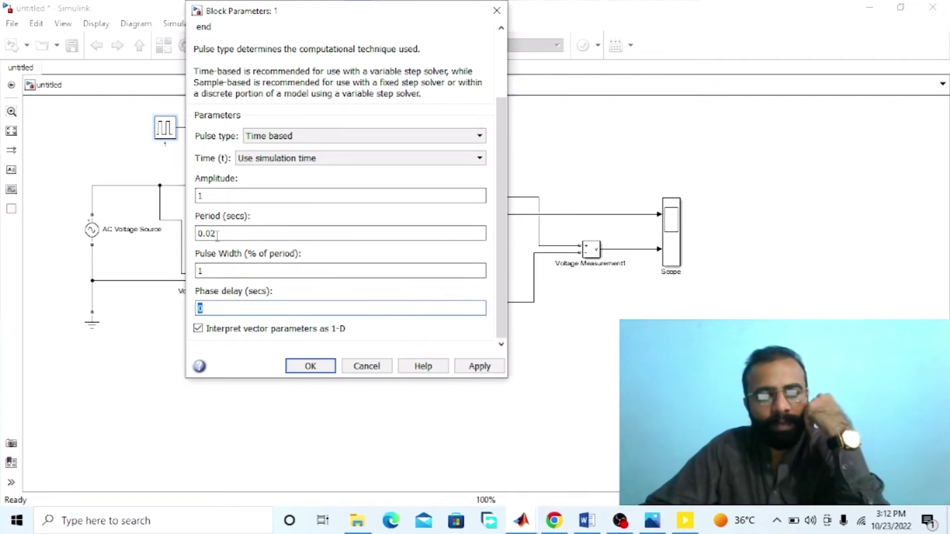
left_click_drag(266, 11, 416, 33)
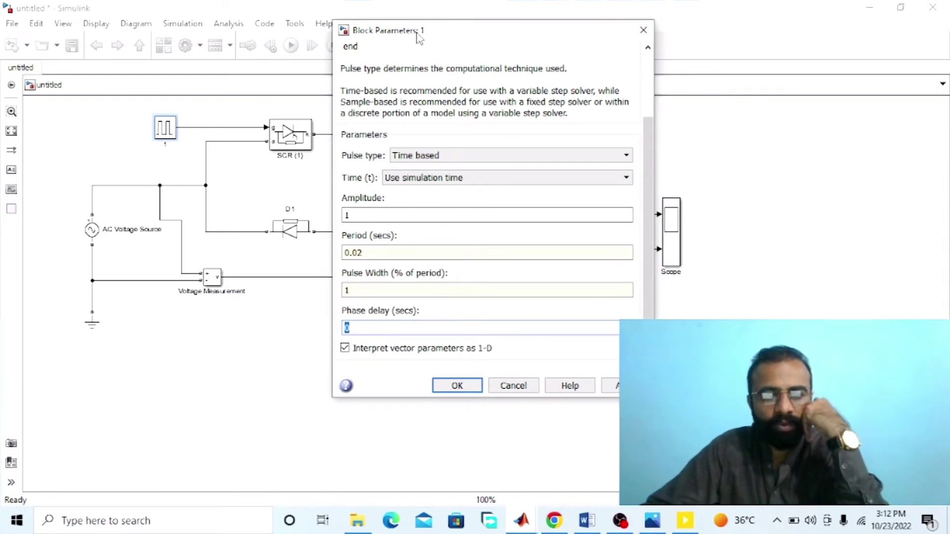
type("(")
key("BackSpace")
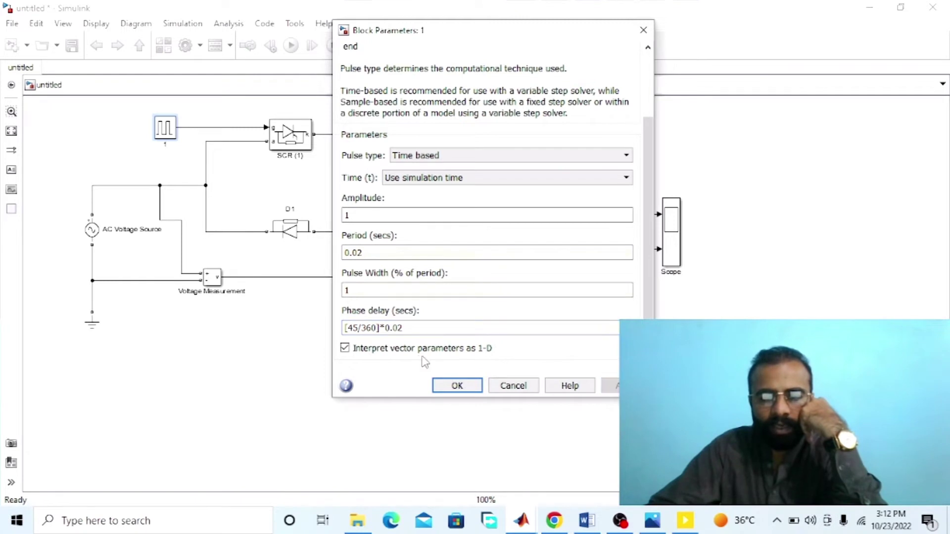
left_click(445, 385)
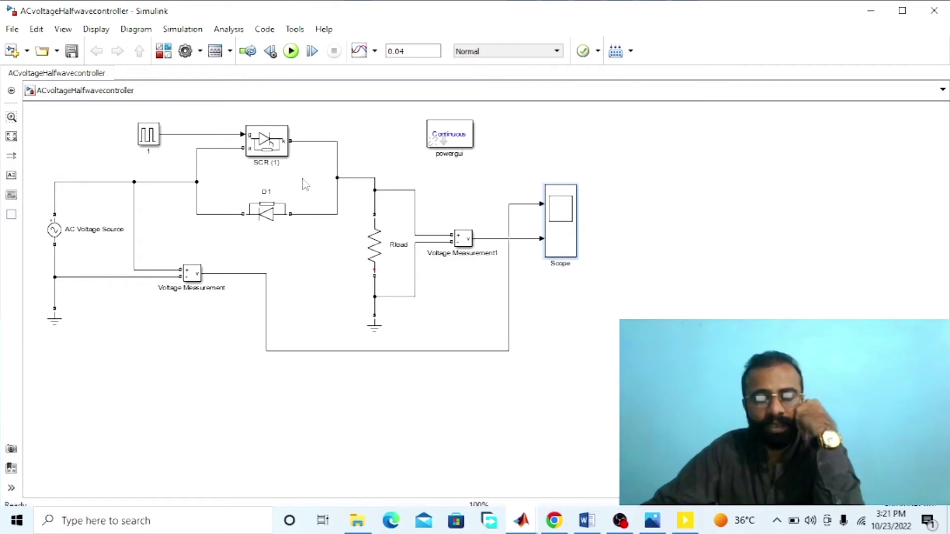
left_click(291, 51)
left_click(559, 227)
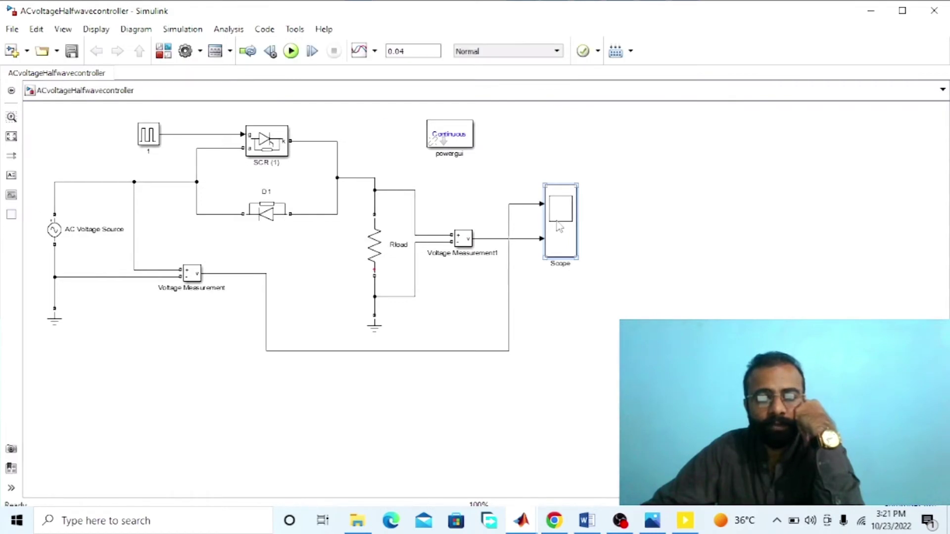
double_click(560, 227)
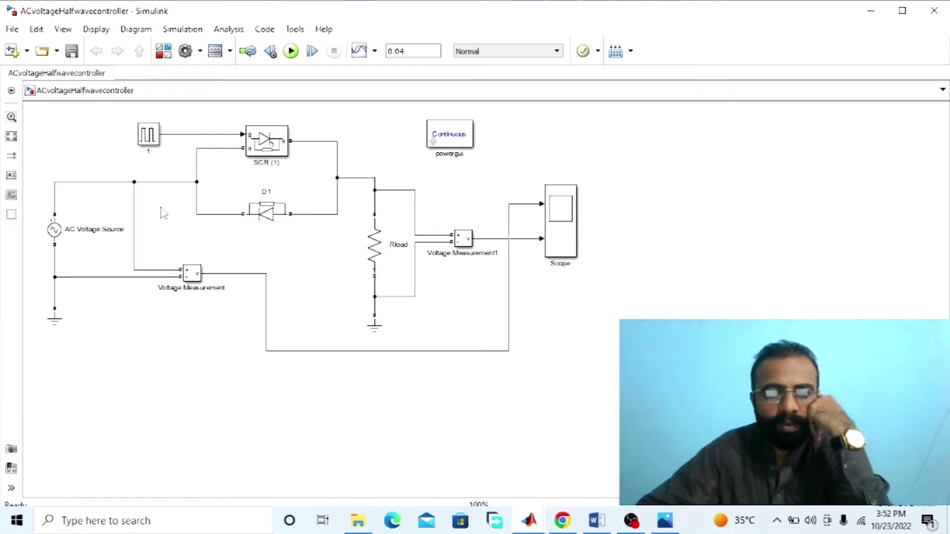
Step: Edit the Pulse Generator phase delay from [45/360]*0.02 to [90/360]*0.02 and apply it
double_click(150, 141)
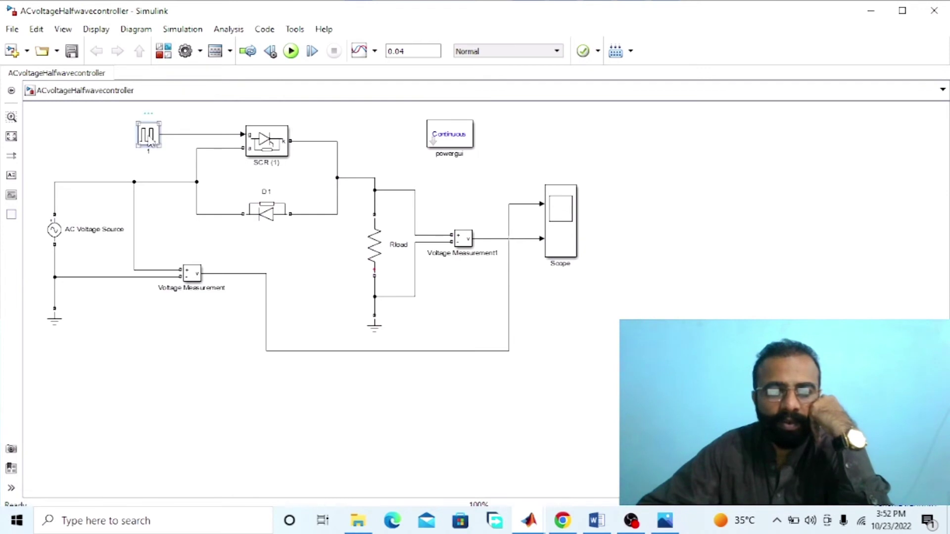
scroll(478, 306, "down", 3)
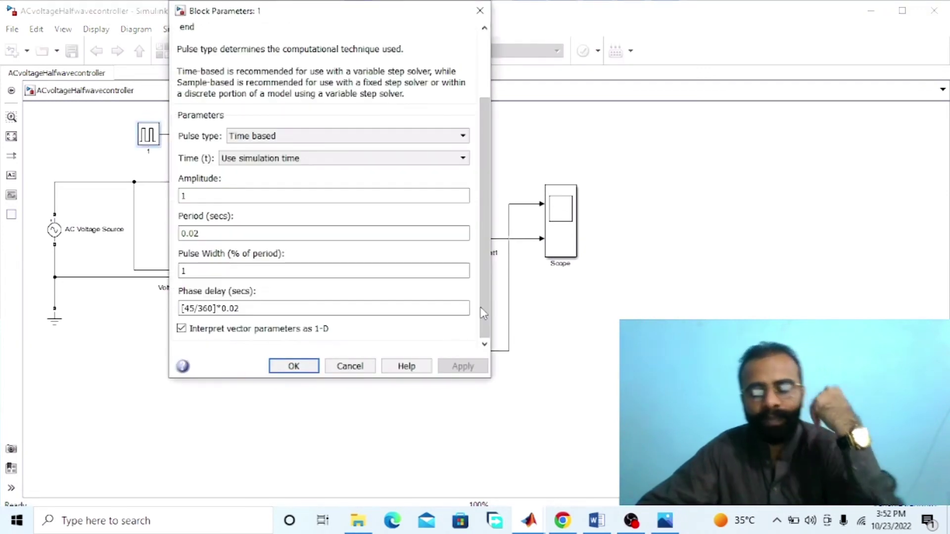
left_click(247, 310)
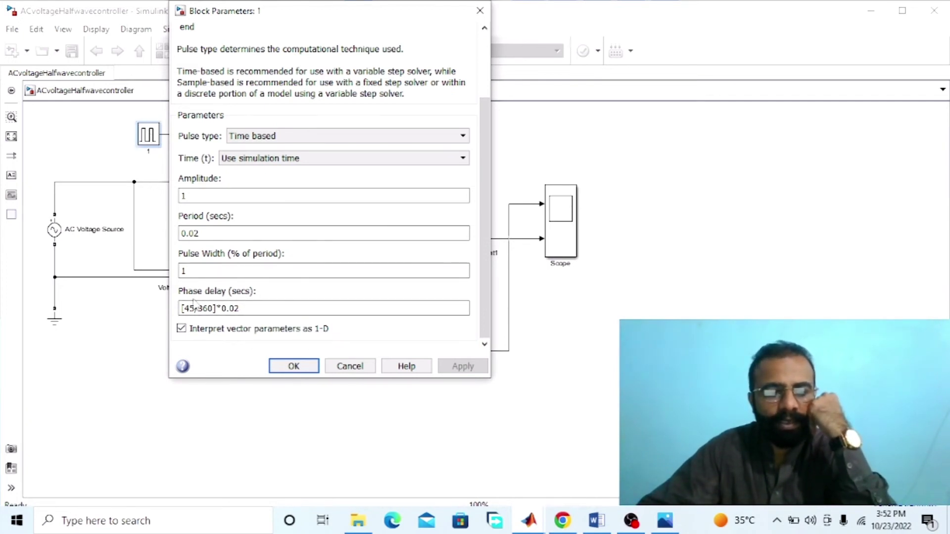
left_click(234, 308)
triple_click(197, 310)
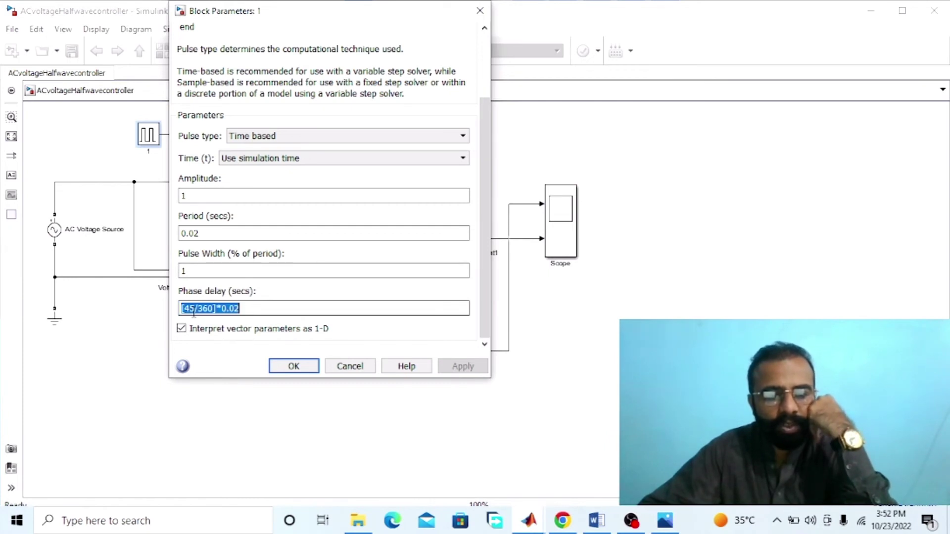
left_click(194, 309)
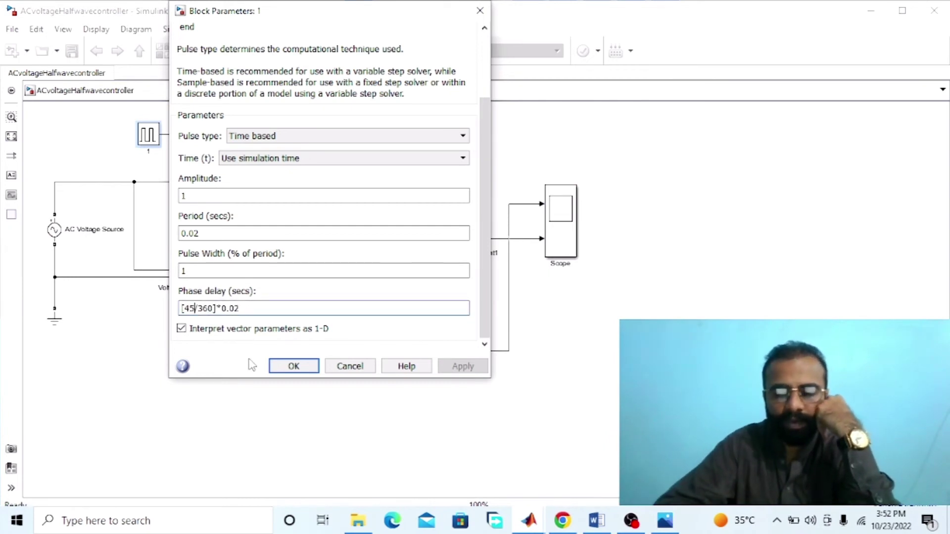
key("BackSpace")
key("BackSpace")
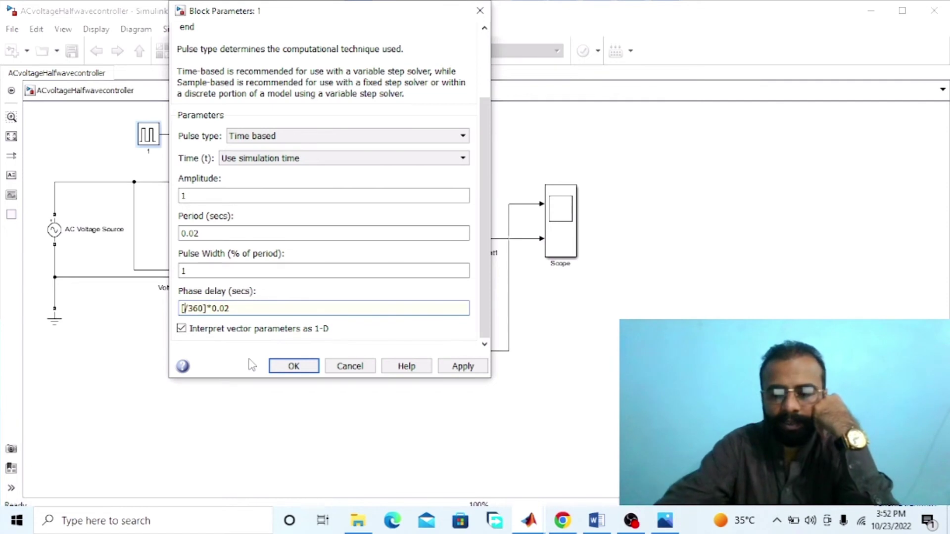
type("90")
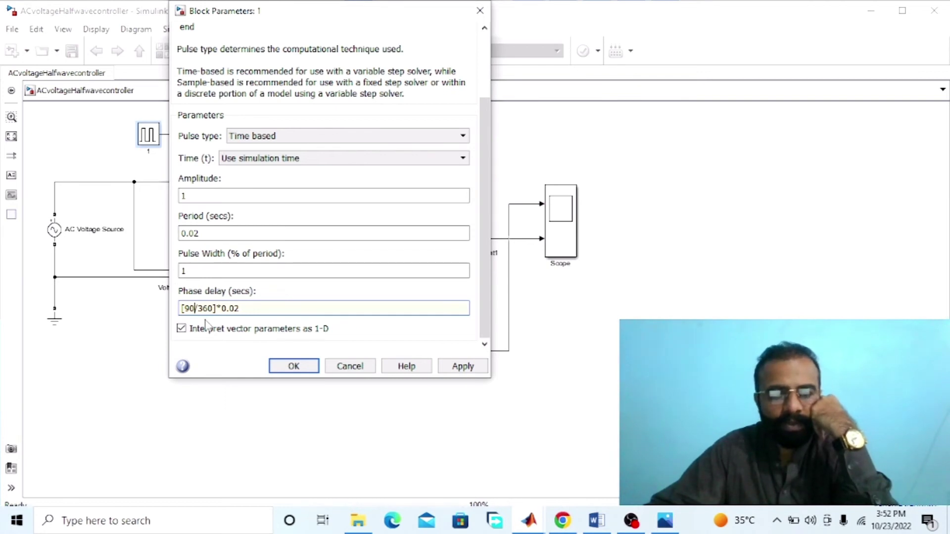
left_click(470, 366)
left_click(297, 366)
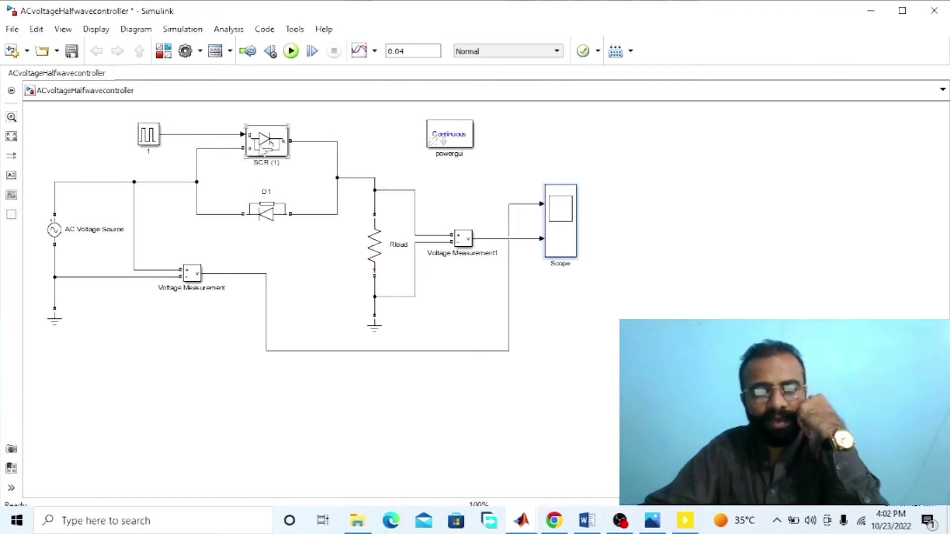
Step: Run the simulation and open the Scope to view the 90° firing waveforms
left_click(282, 133)
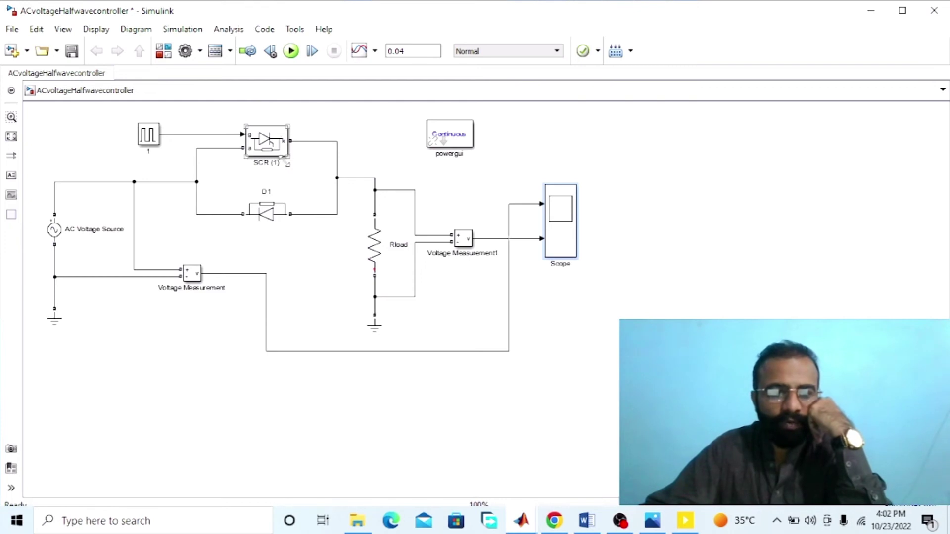
left_click(366, 151)
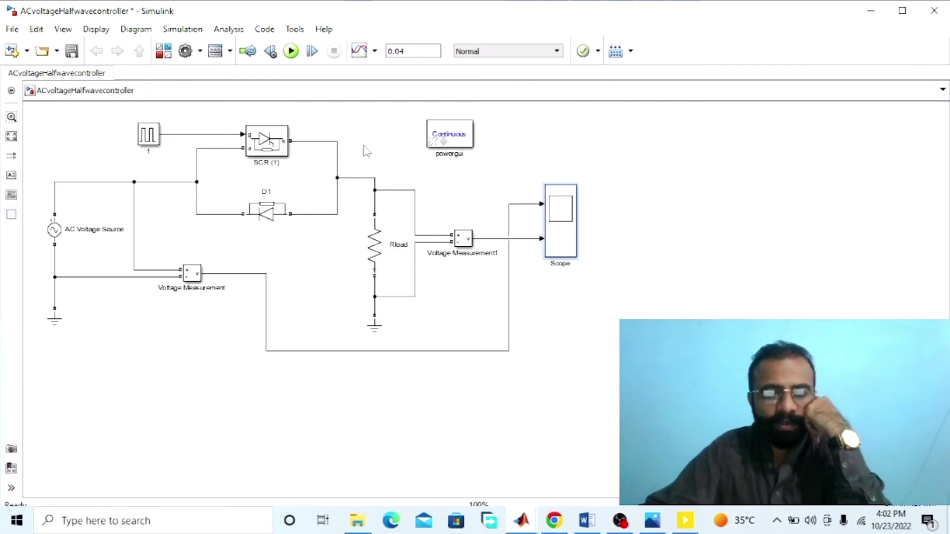
left_click(291, 51)
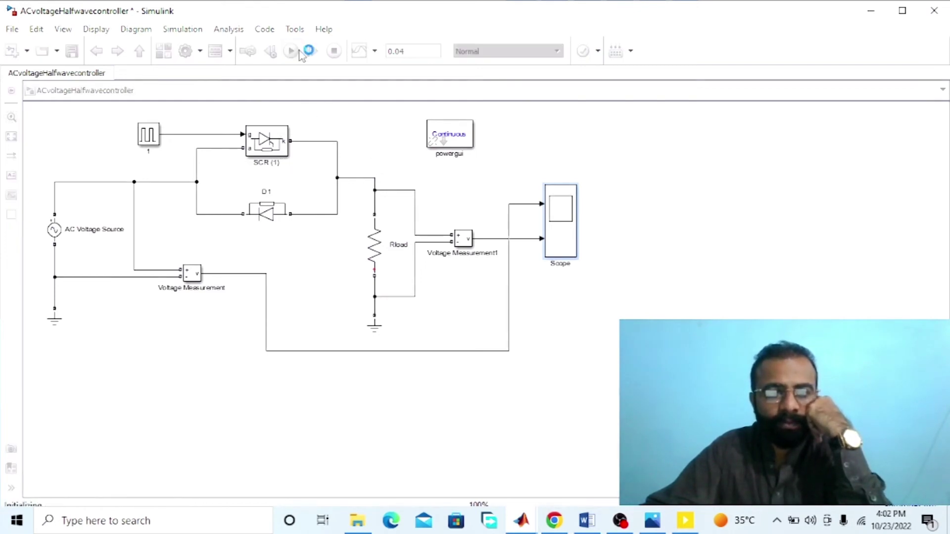
double_click(554, 223)
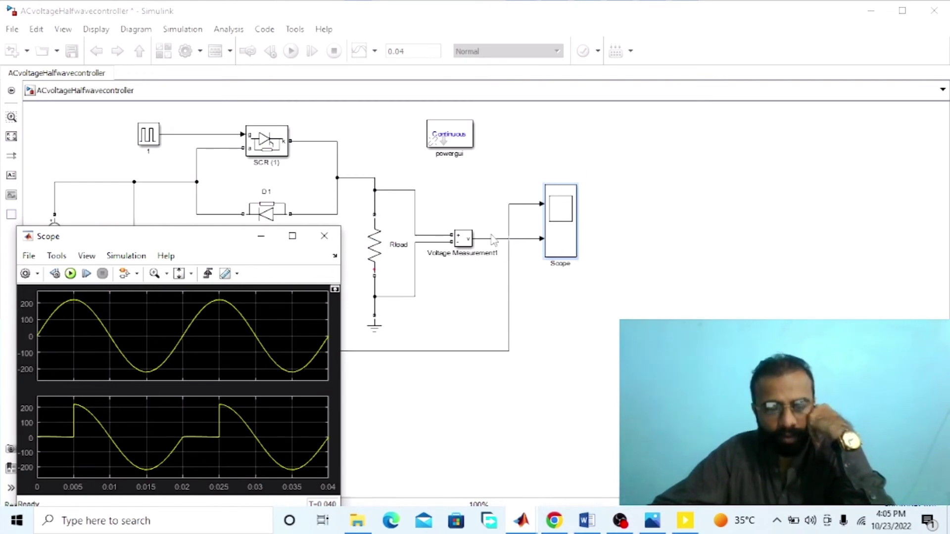
left_click(565, 221)
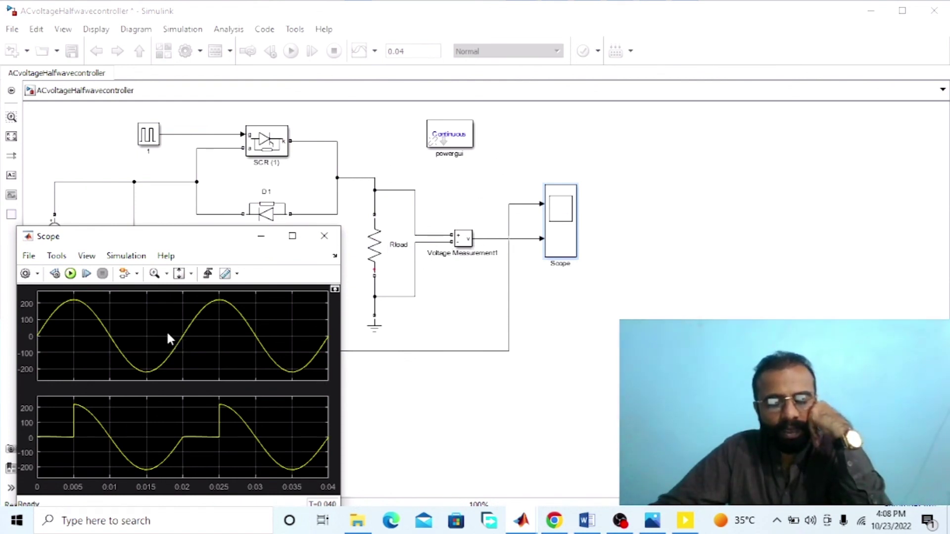
left_click(262, 197)
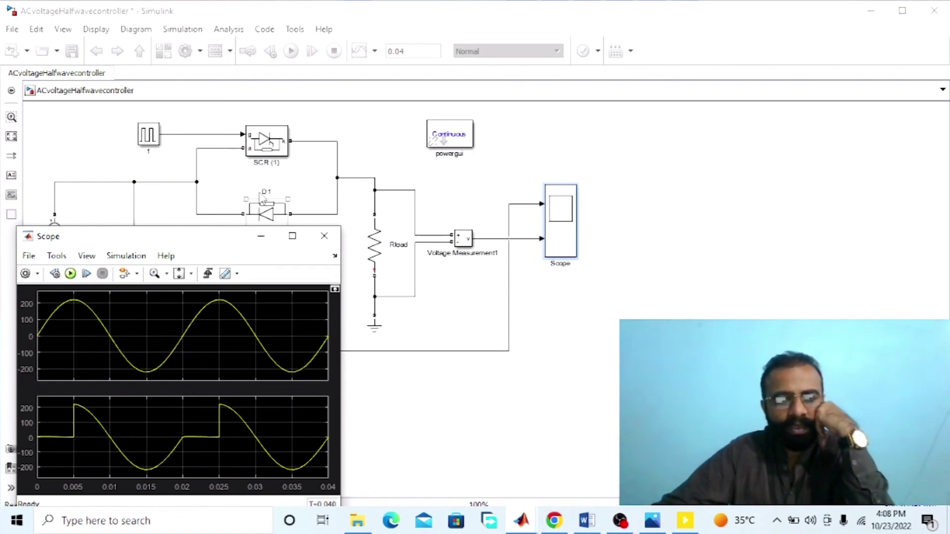
left_click(233, 208)
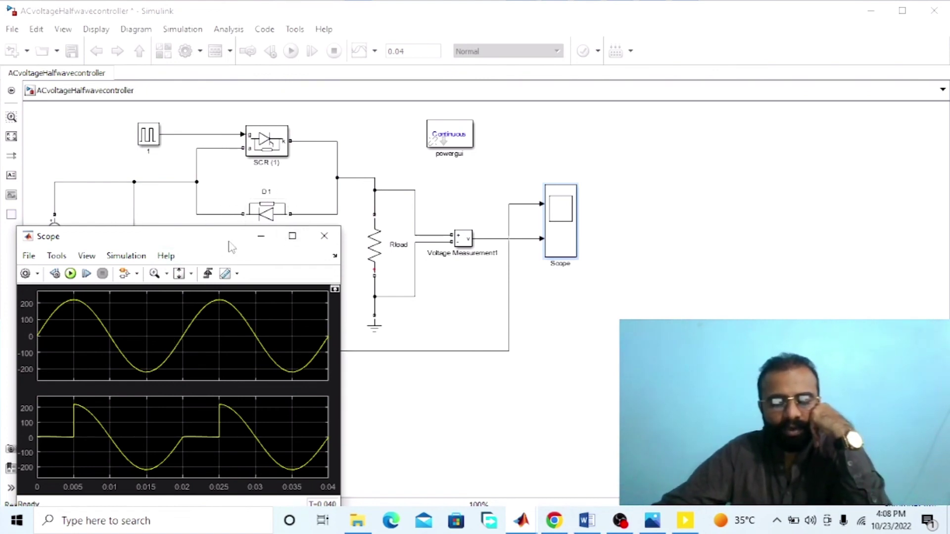